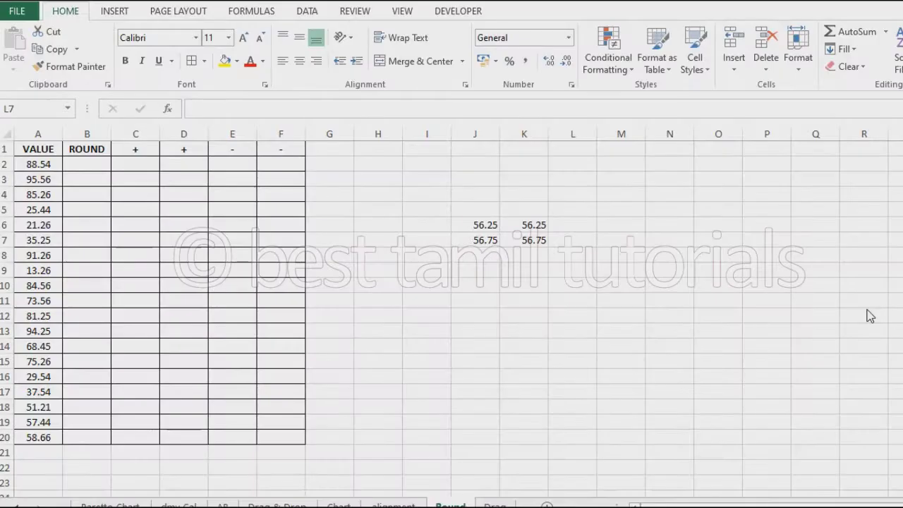
Step: Format K6:K7 (56.25 and 56.75) with zero decimal places so they read 56 and 57
click(537, 226)
drag(538, 226, 527, 240)
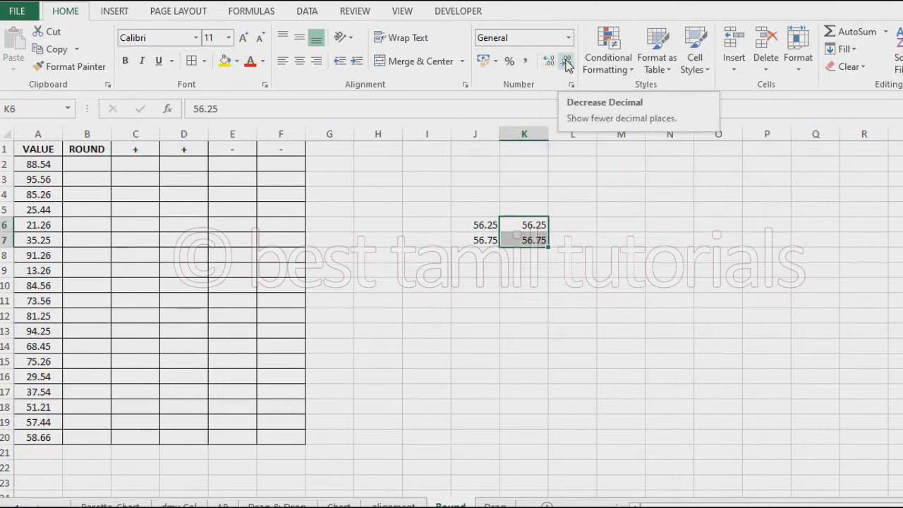
click(567, 63)
click(567, 64)
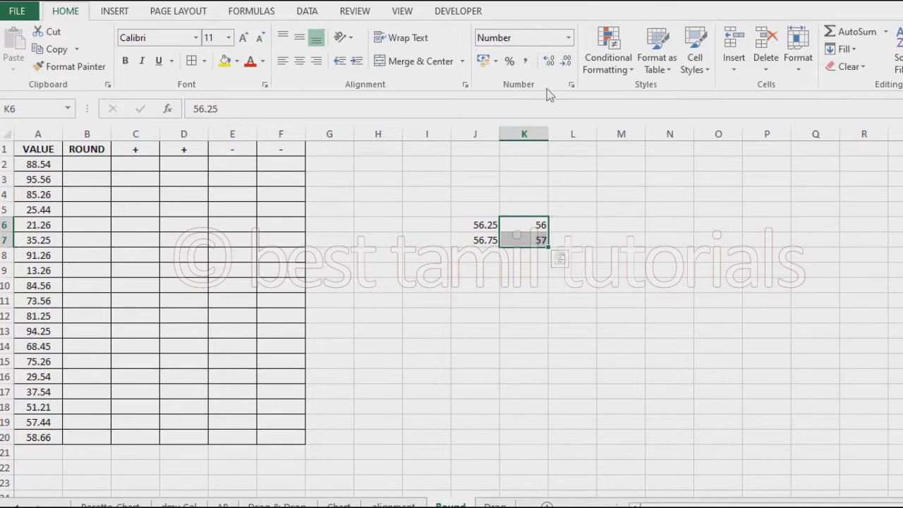
click(549, 61)
click(549, 61)
click(549, 60)
click(549, 61)
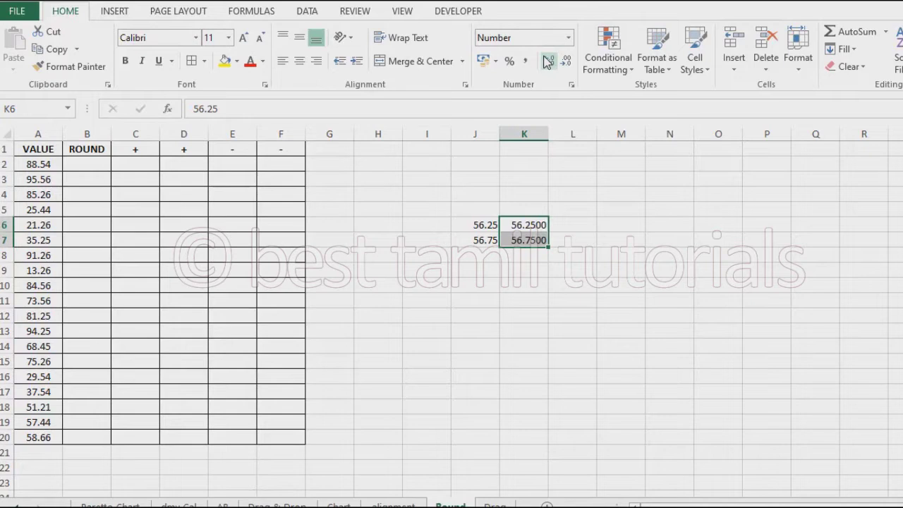
click(567, 62)
click(566, 62)
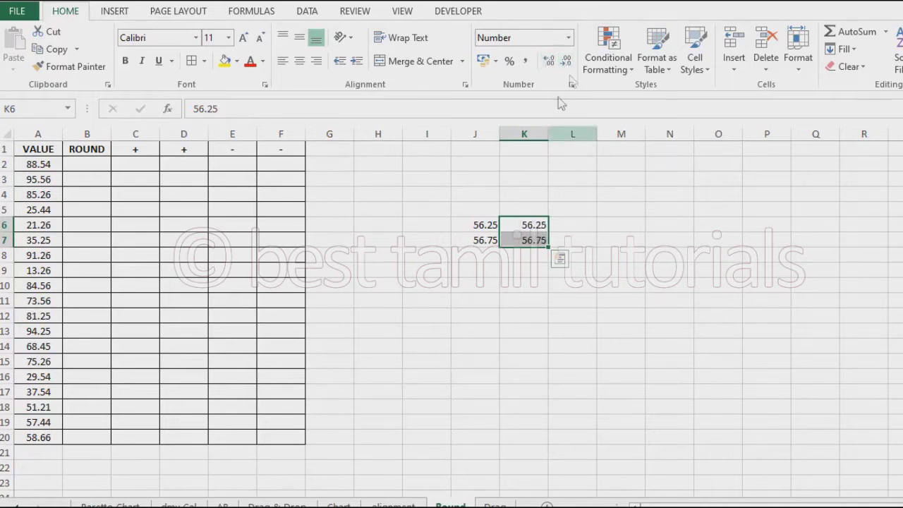
click(567, 62)
click(569, 64)
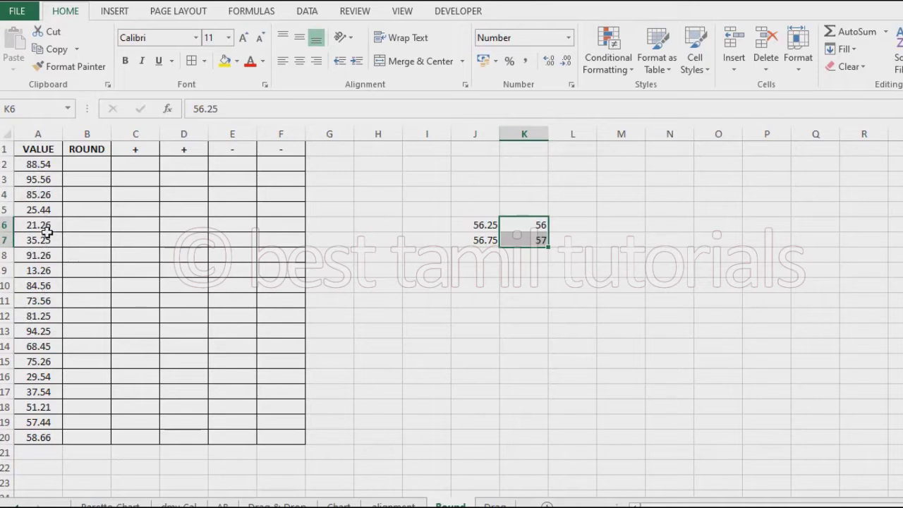
click(51, 167)
text(88)
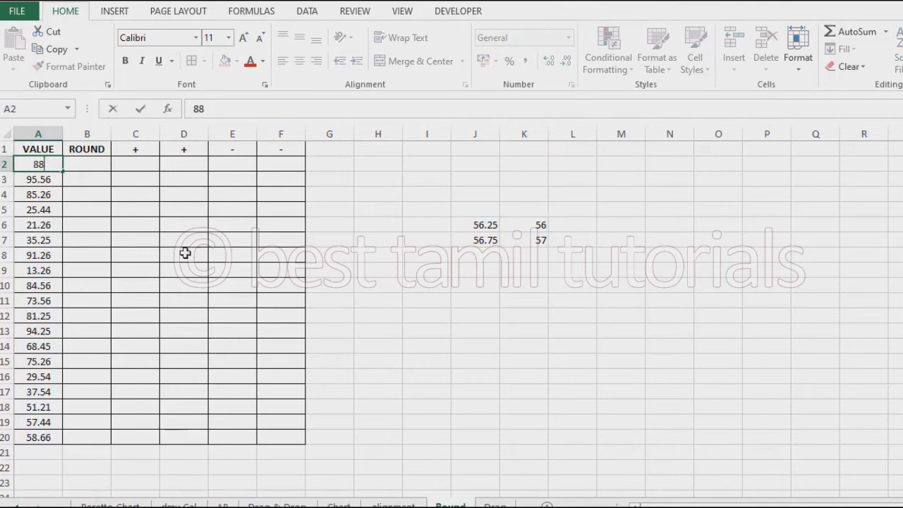
click(176, 256)
key(ctrl+z)
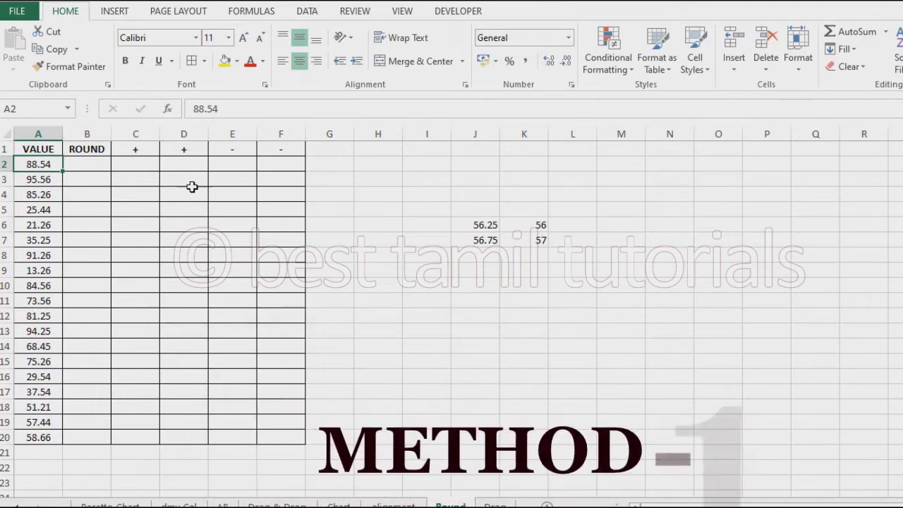
click(76, 166)
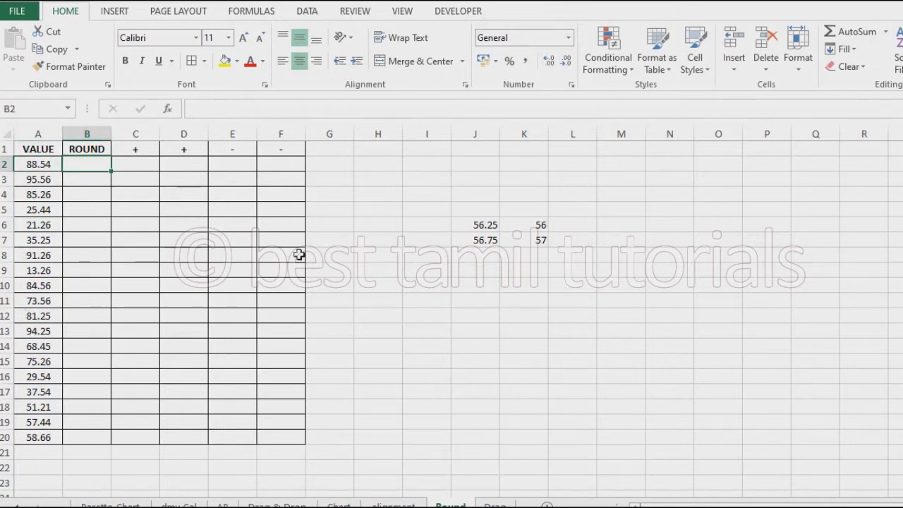
Step: Enter =ROUND(A2,0) in B2, giving 89, and fill it down to B20
text(=)
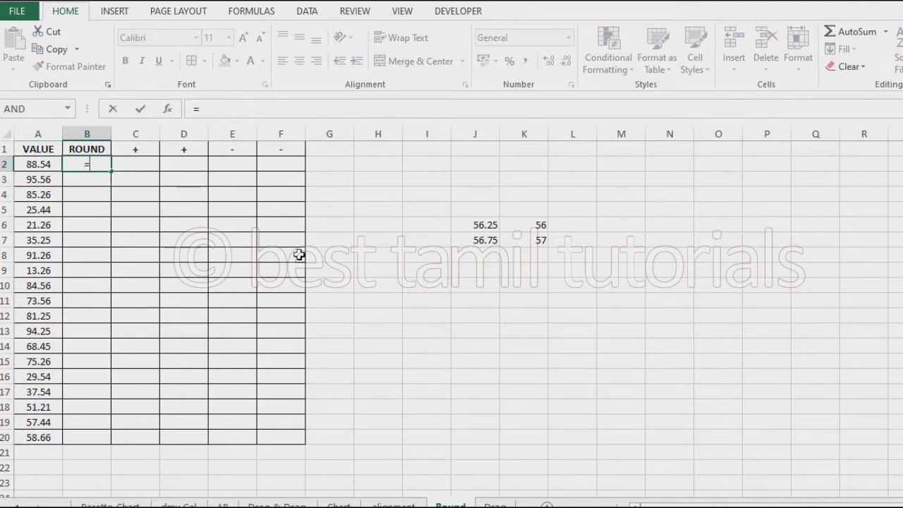
text(ROUND)
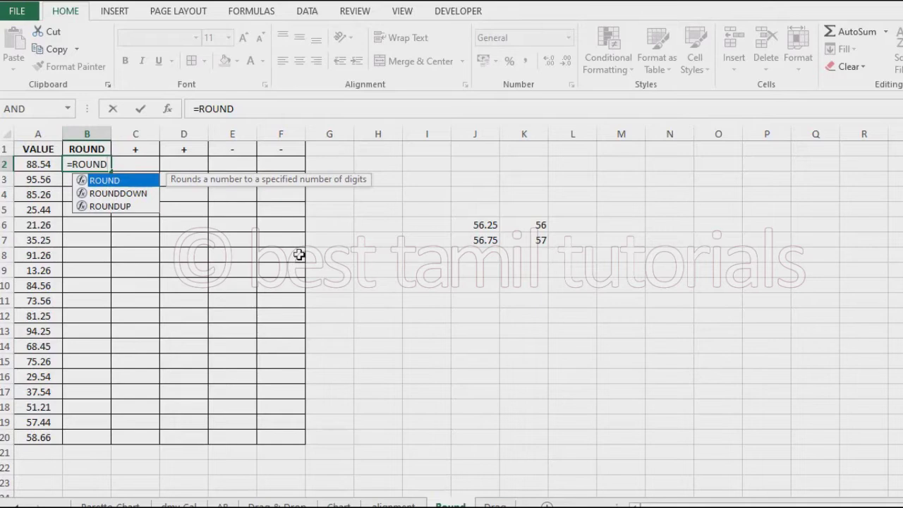
text(()
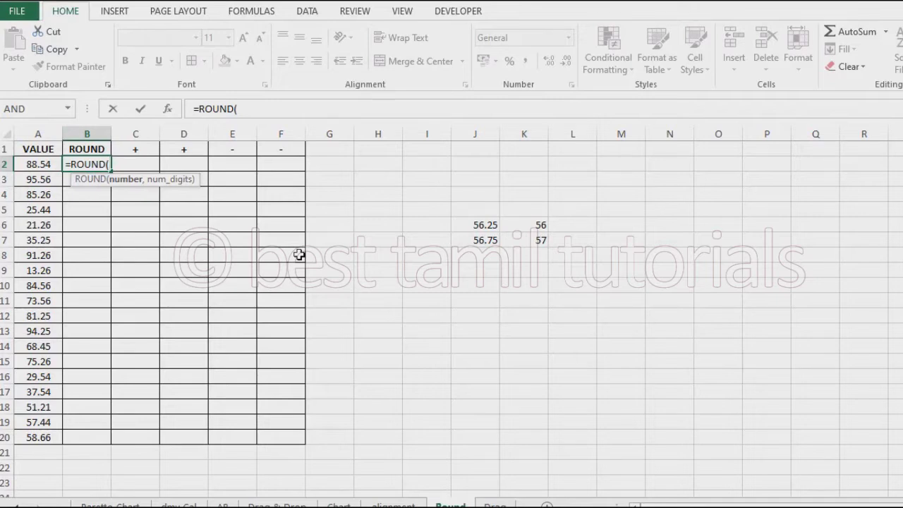
click(45, 164)
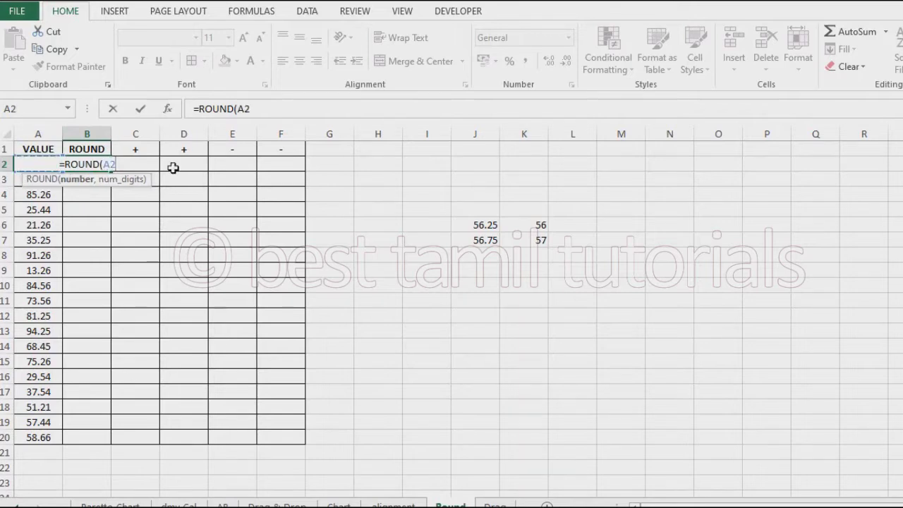
text(,)
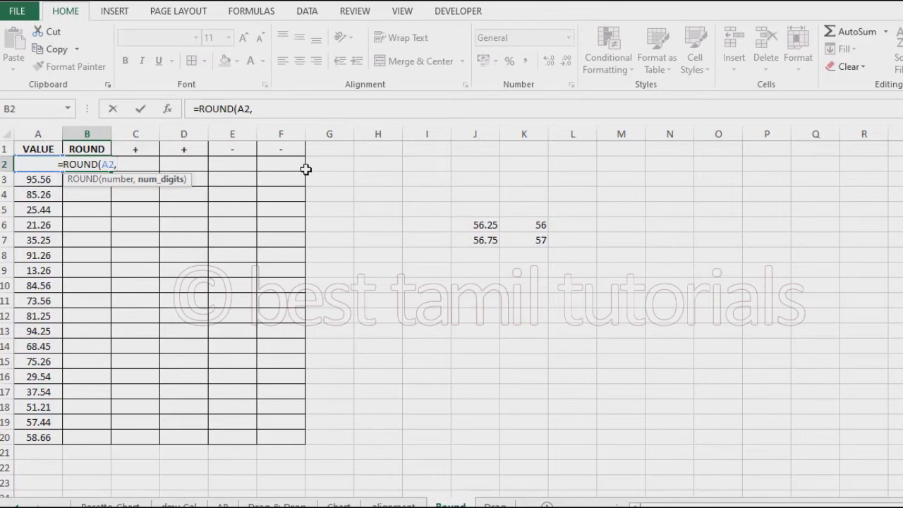
text(0)
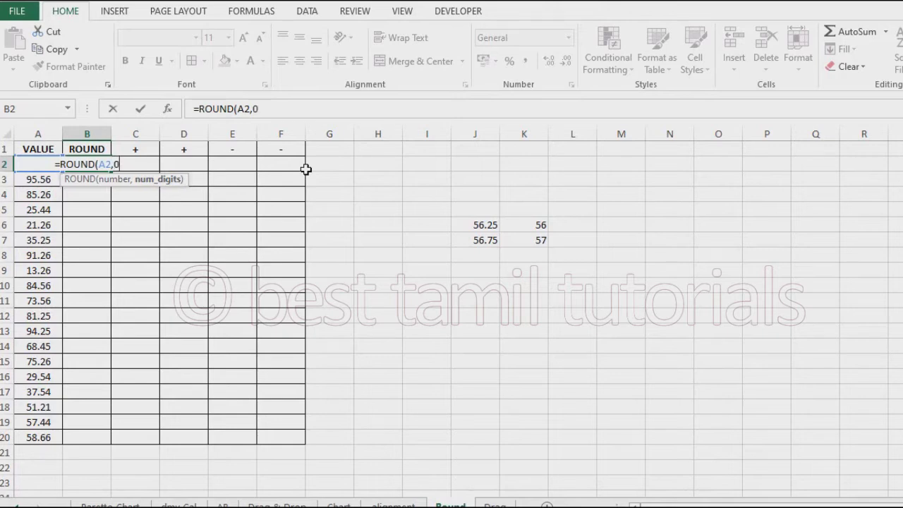
text())
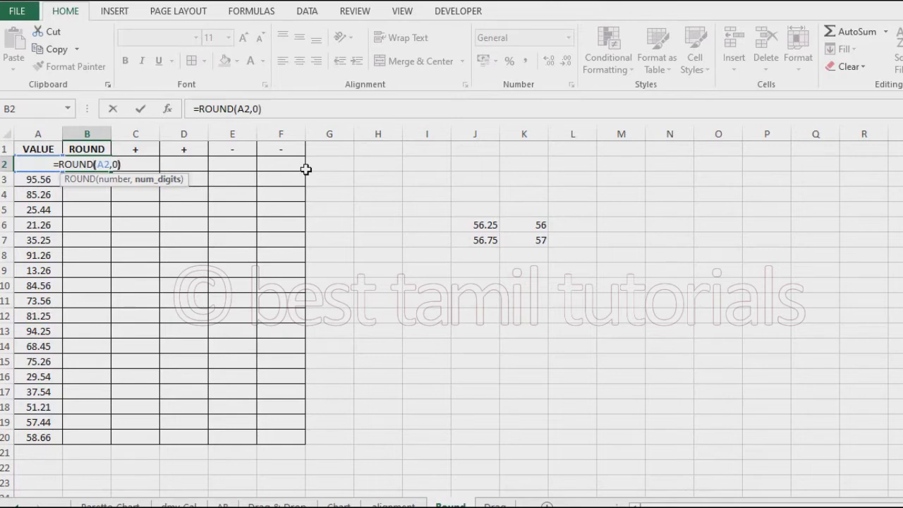
key(Return)
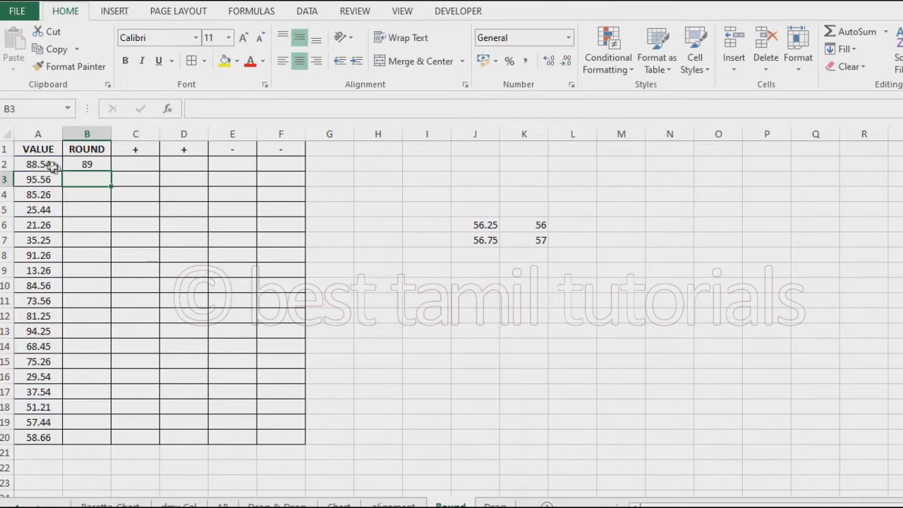
click(106, 167)
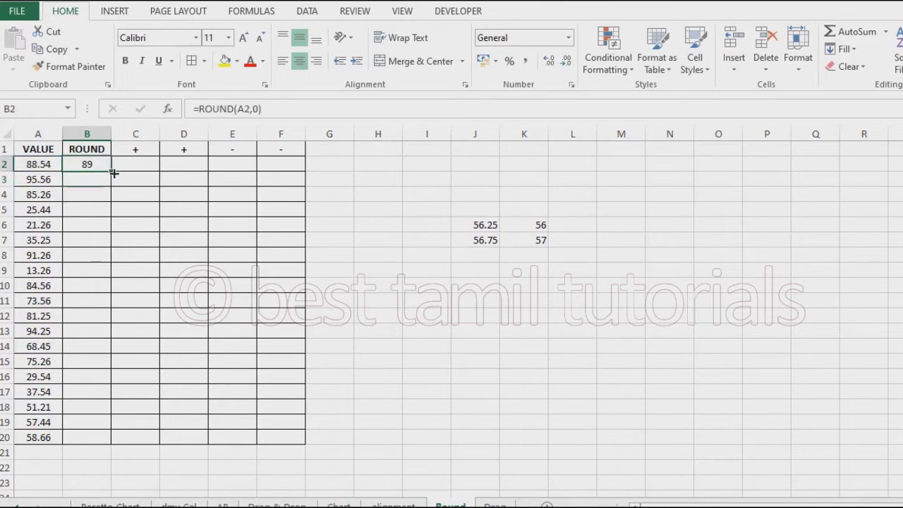
double_click(113, 173)
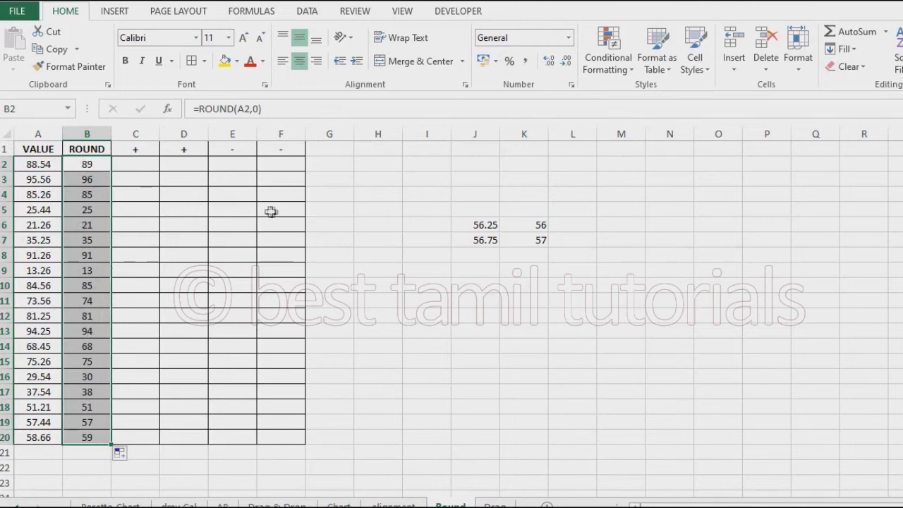
Step: Put 2 in H2 and =A2*H2 in I2, giving 177.08
click(364, 163)
text(2)
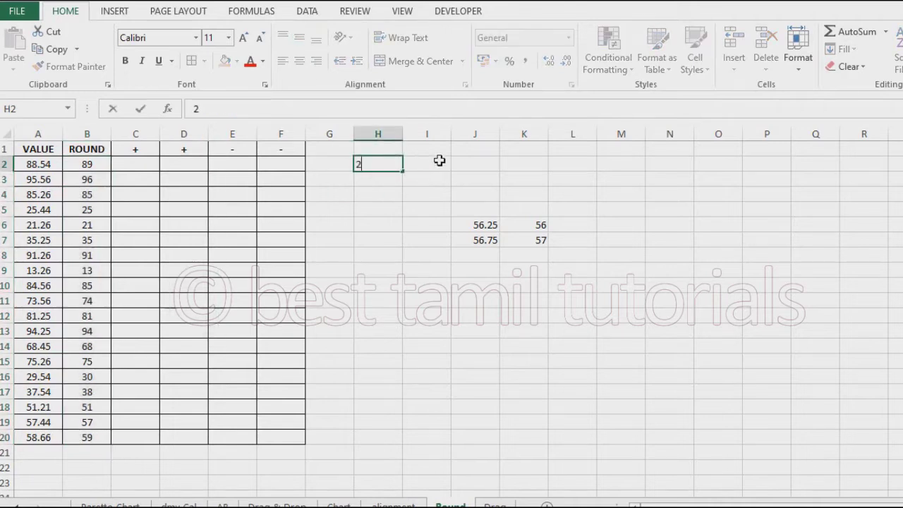
click(437, 161)
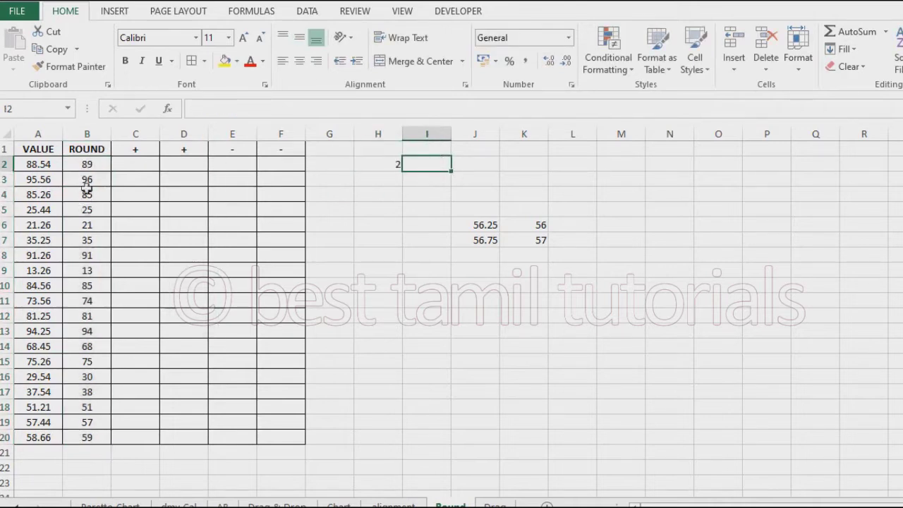
text(=)
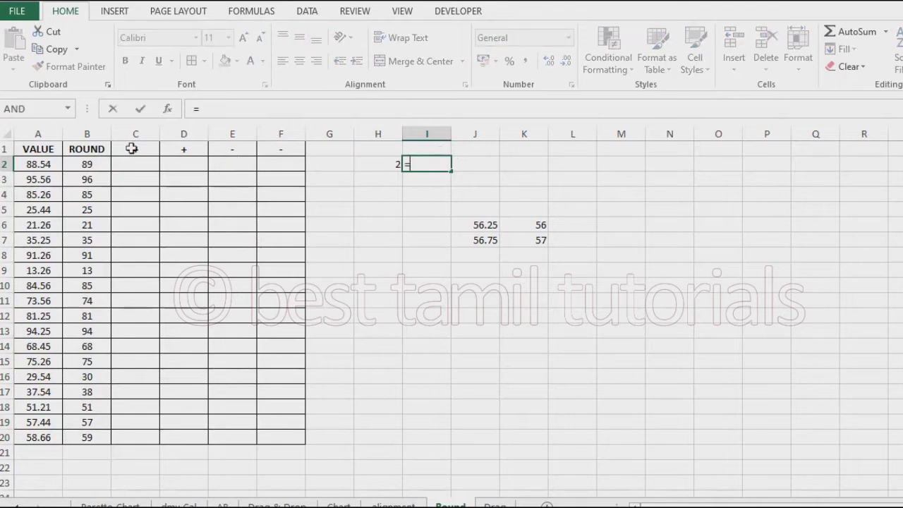
click(44, 164)
text(*)
click(390, 163)
key(Return)
Step: Put 2 in J2 and =B2*J2 in K2, giving 178
click(396, 177)
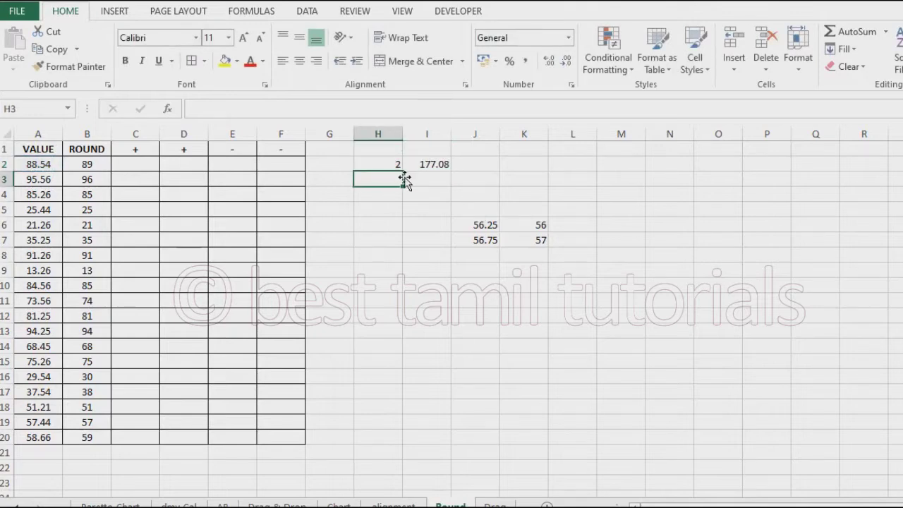
text(2)
key(Escape)
click(487, 164)
text(2)
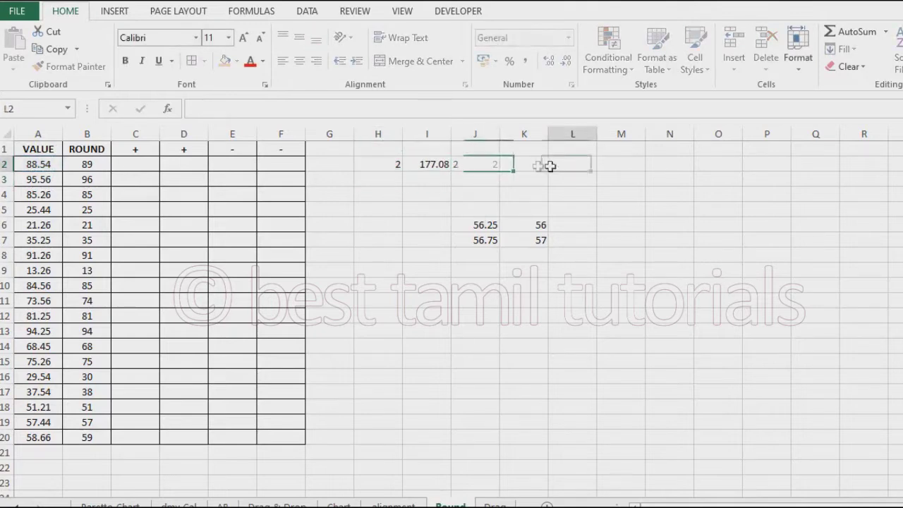
click(536, 166)
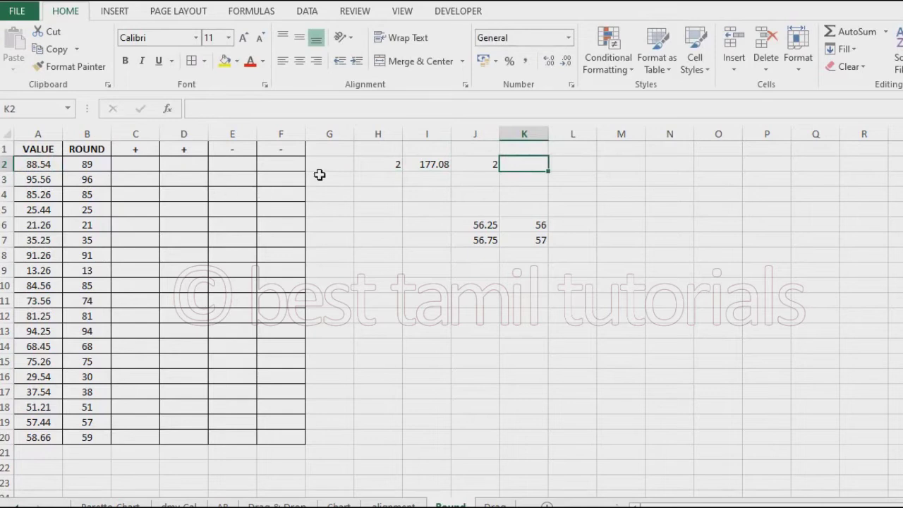
text(=)
click(83, 166)
text(*)
click(478, 167)
key(Return)
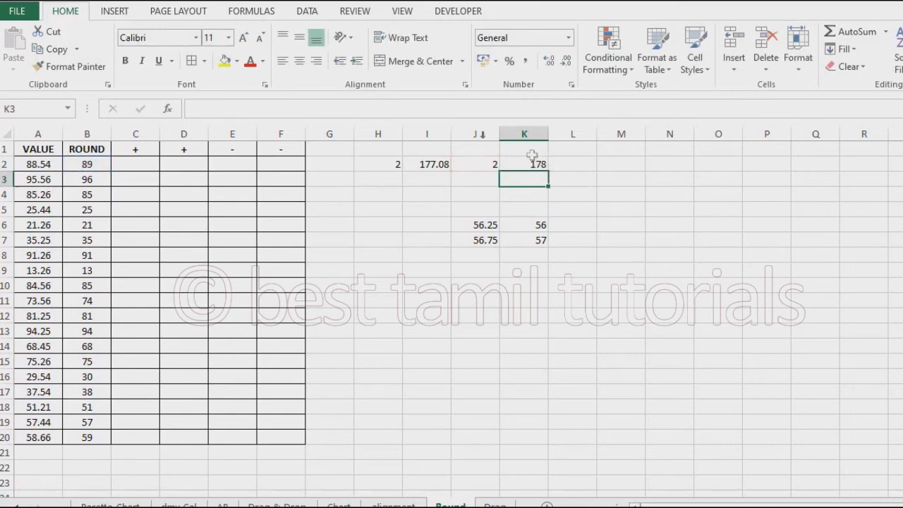
Step: Show A2 with one fewer decimal, then restore it to 88.54
click(51, 165)
click(559, 66)
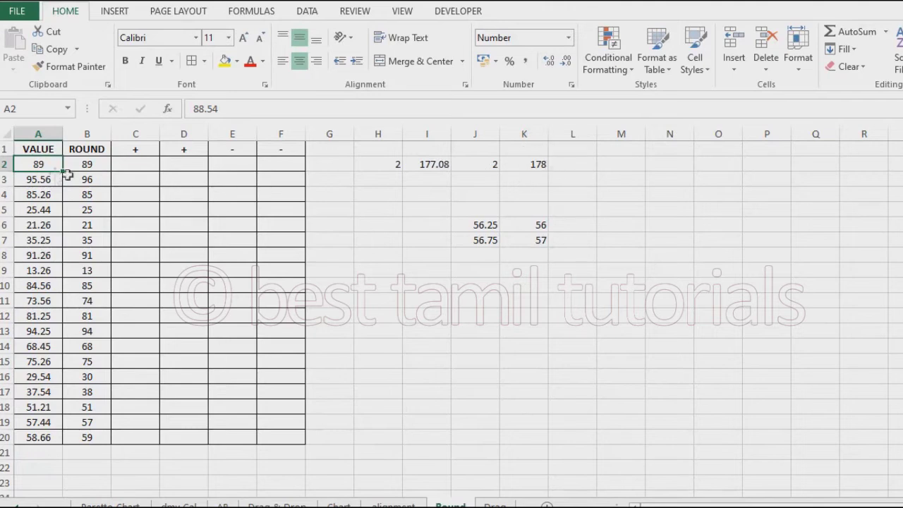
double_click(549, 61)
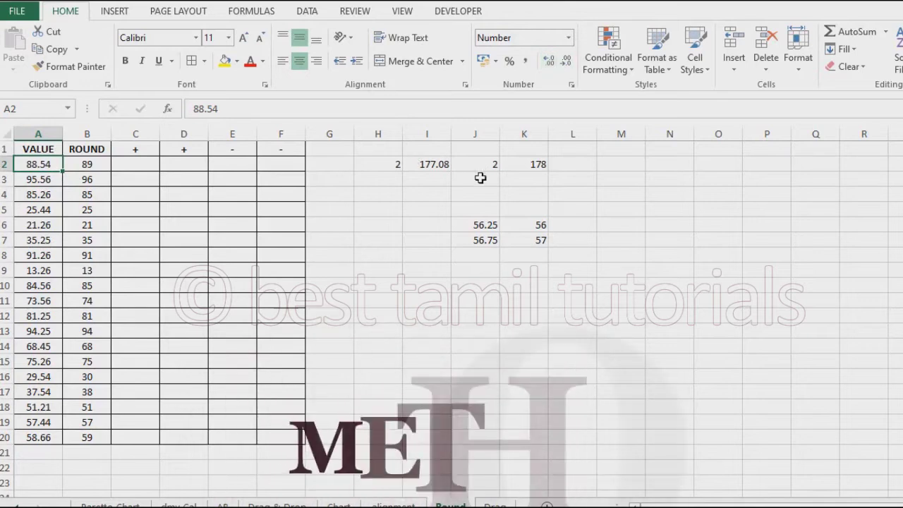
Step: Enter =ROUNDUP(A2,0) in C2 and fill it down to C20
click(135, 165)
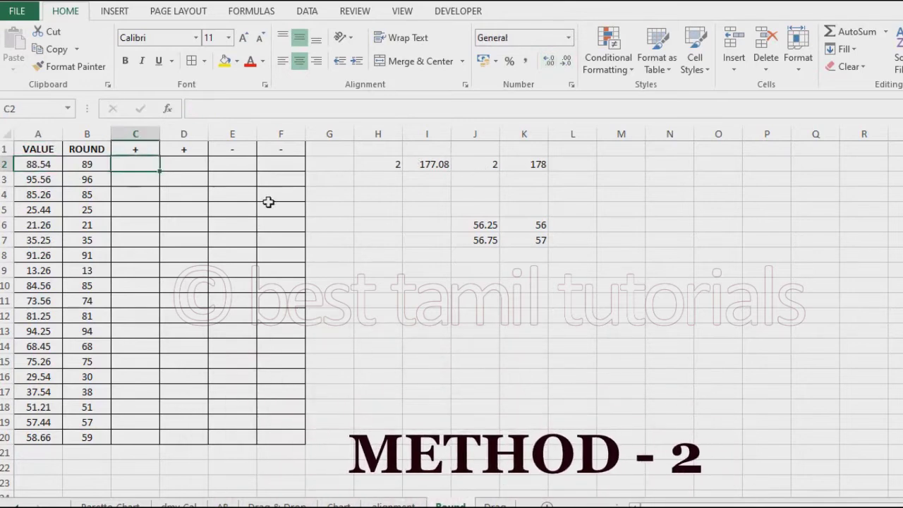
text(=)
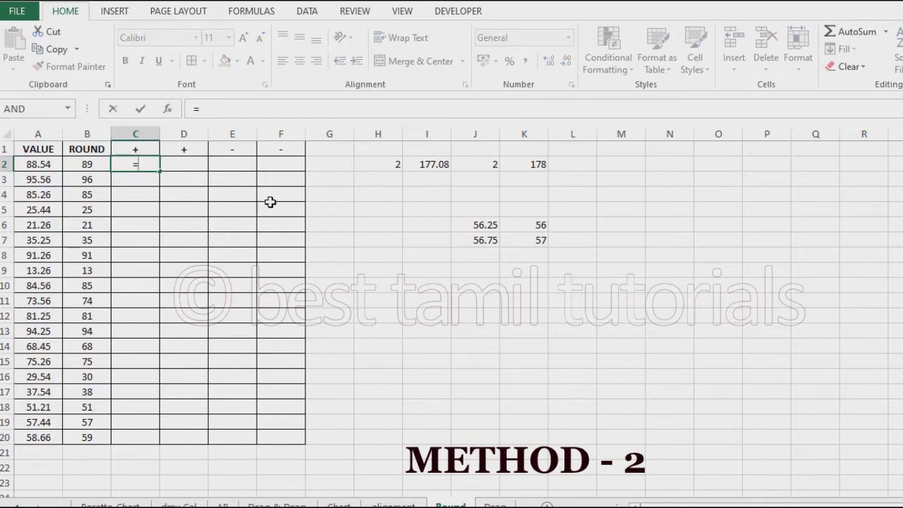
text(ROUNDU)
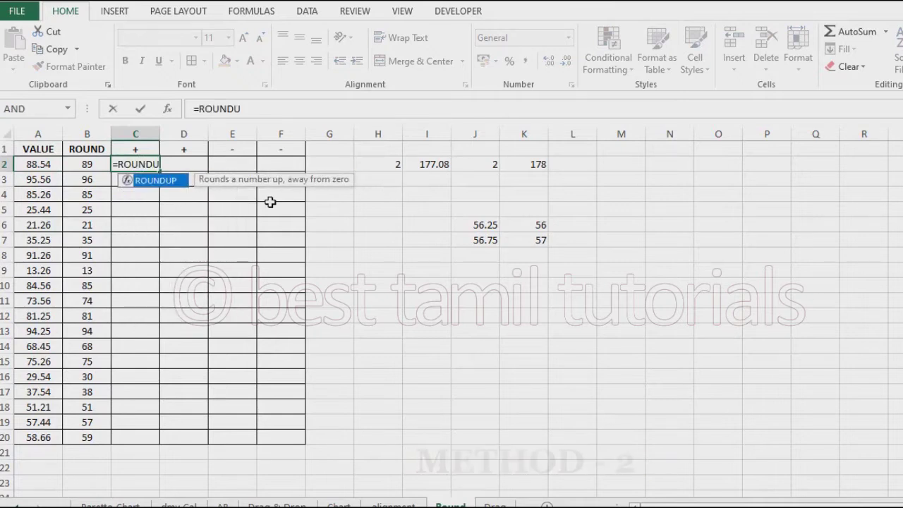
text(P()
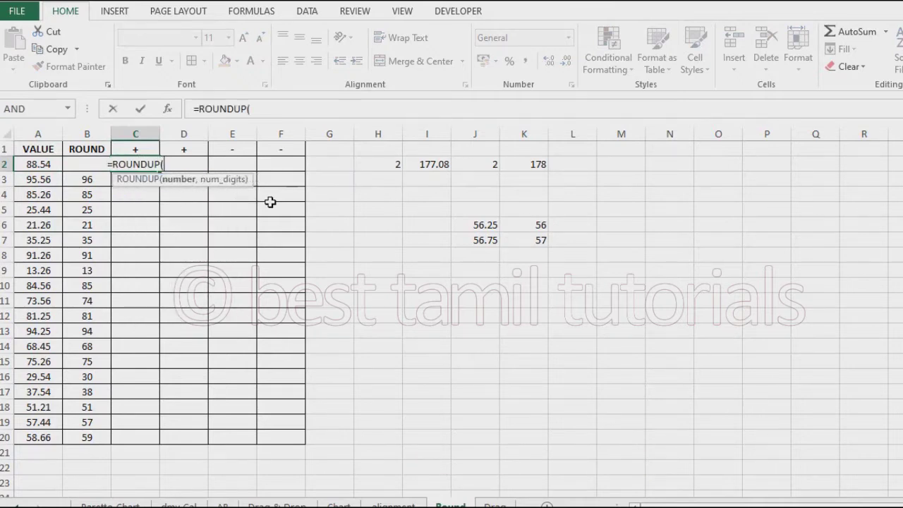
click(37, 163)
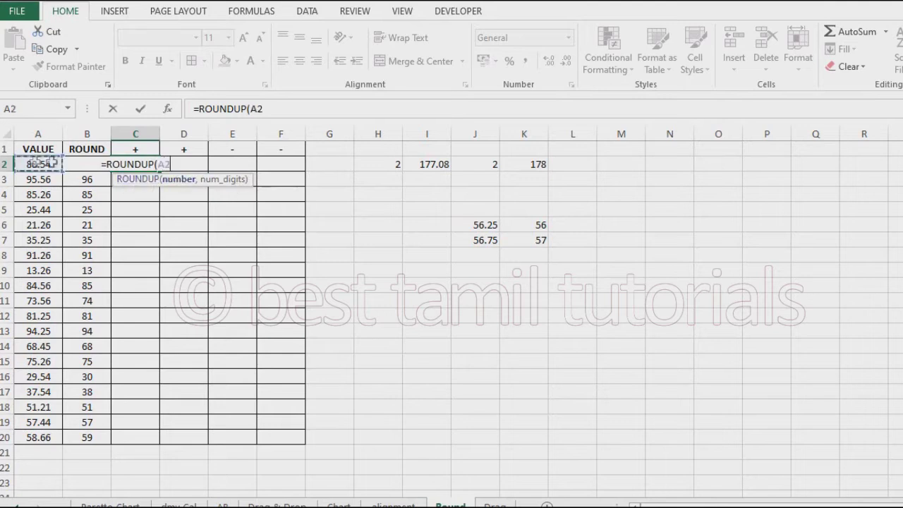
text(,)
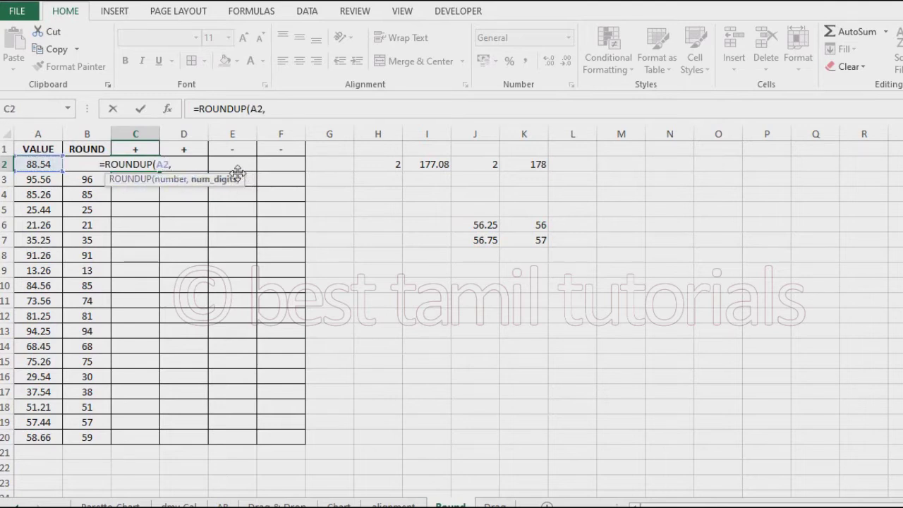
text(0))
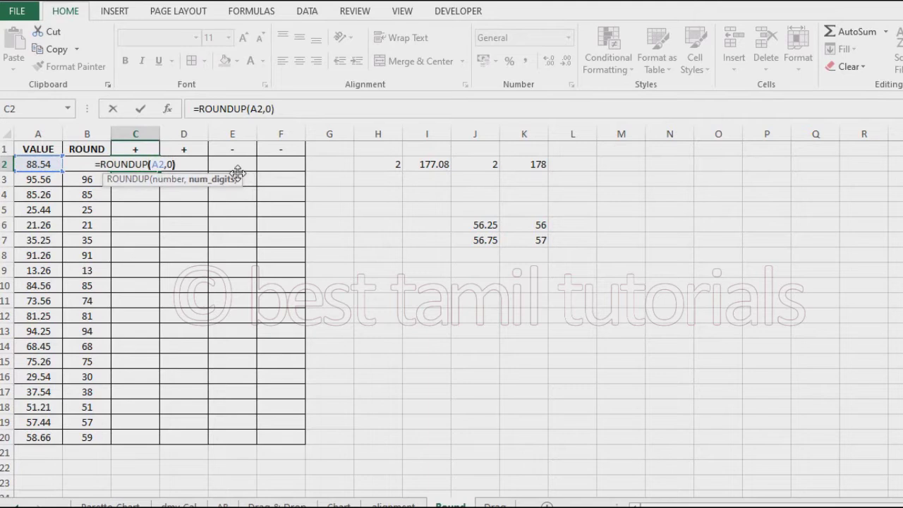
key(Return)
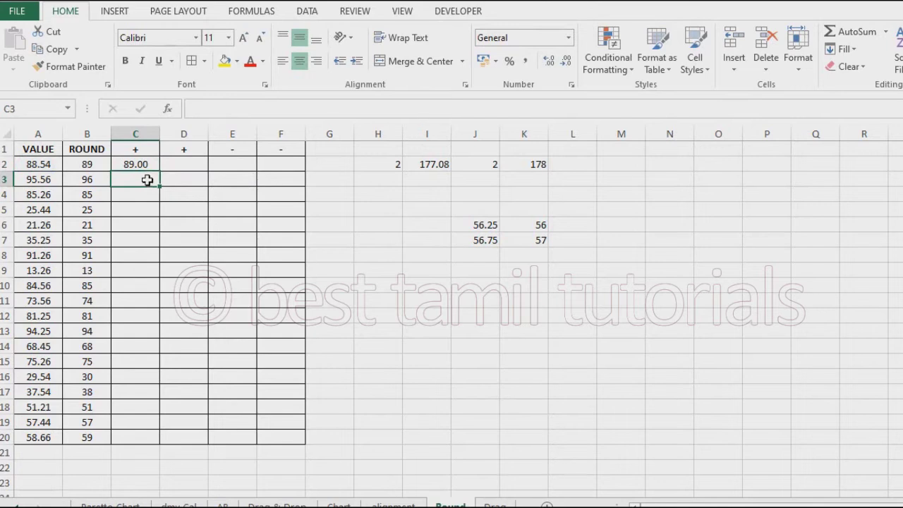
click(148, 166)
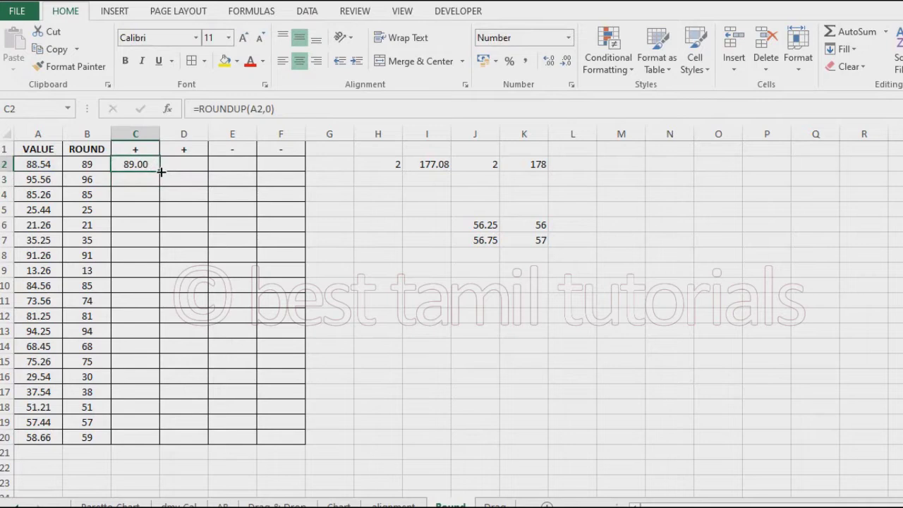
double_click(161, 171)
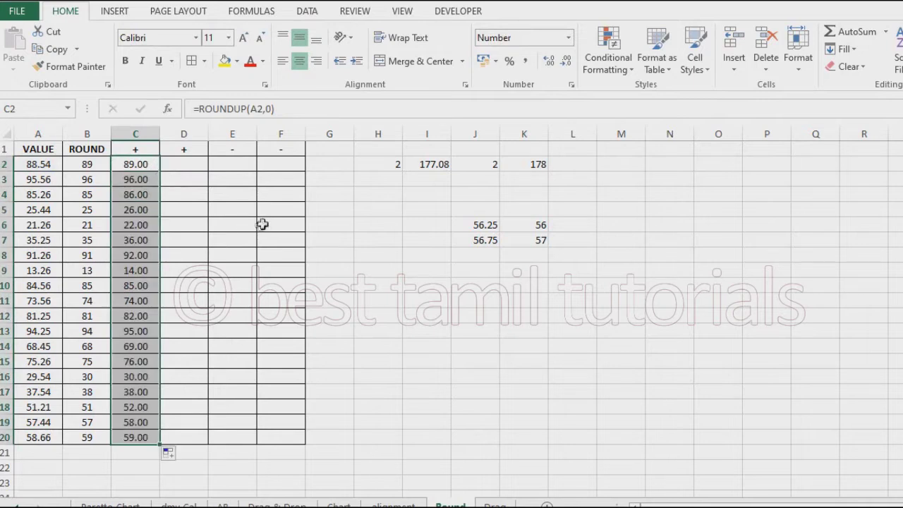
Step: Compare the ROUND and ROUNDUP results and formulas in B5 and C5
click(96, 210)
click(135, 210)
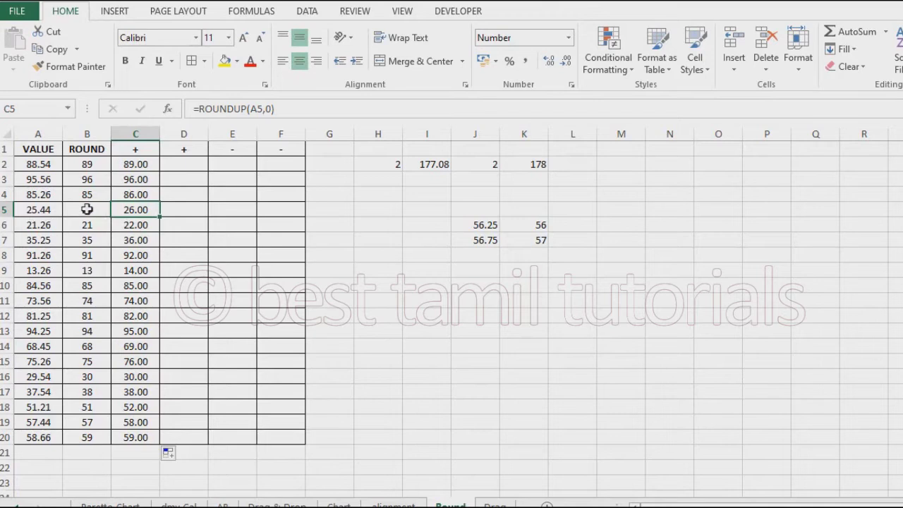
click(87, 210)
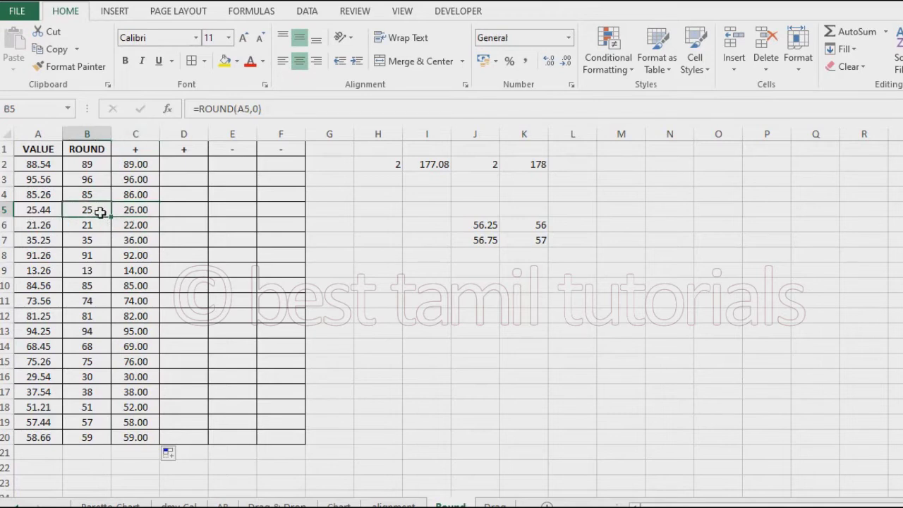
click(144, 210)
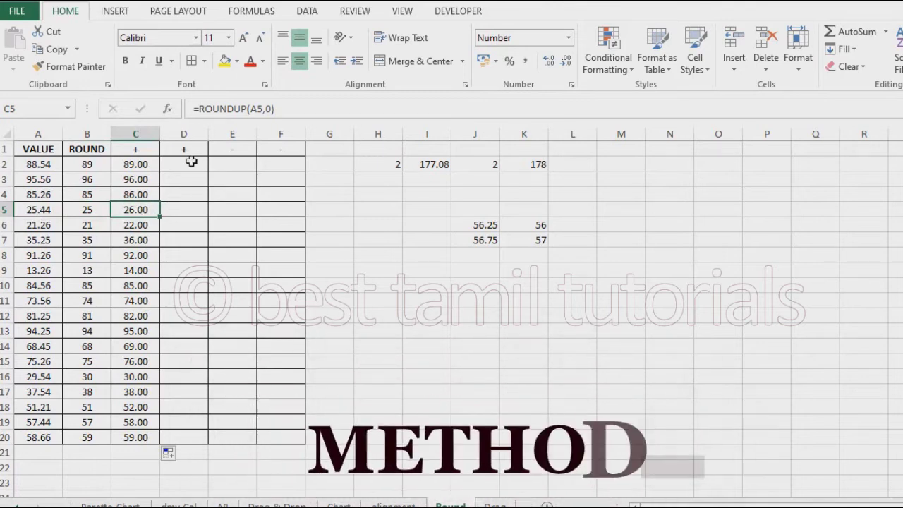
Step: Enter =ROUNDUP(A2,1) in D2, giving 88.60, and fill it down to D20
click(186, 163)
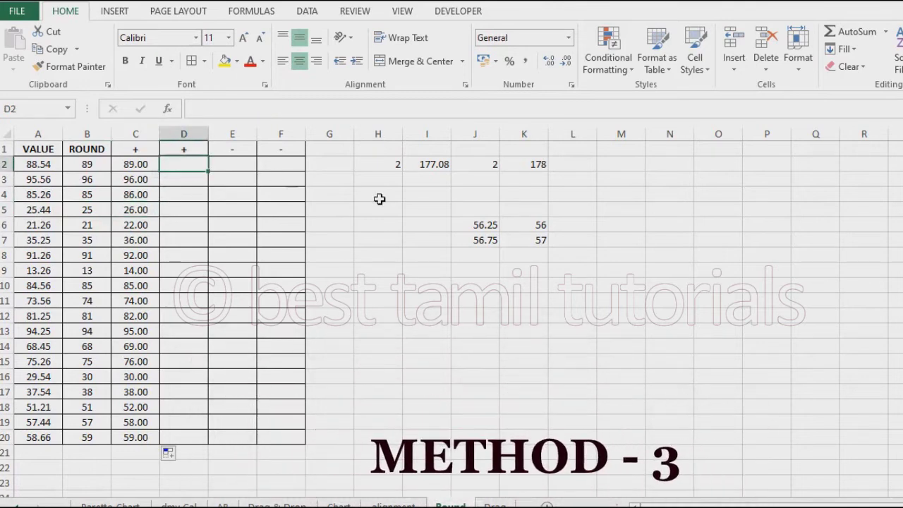
text(=ROUNDUP)
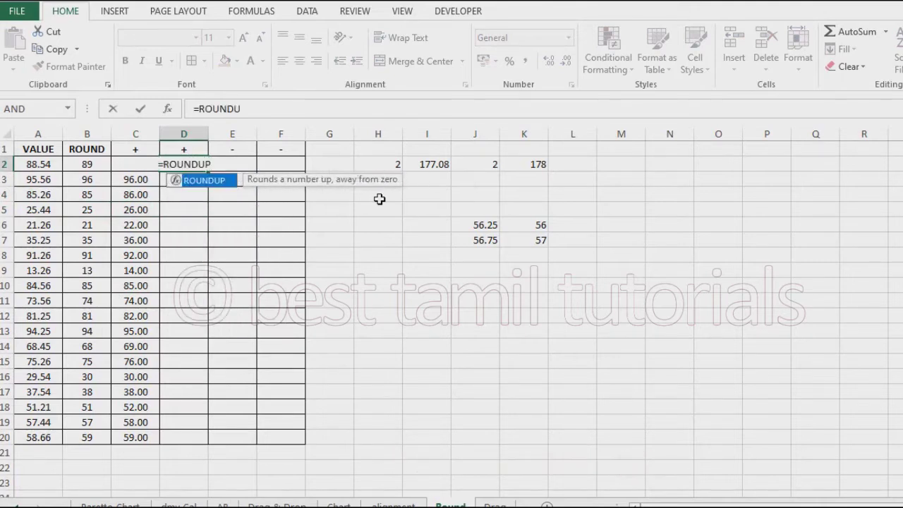
text(()
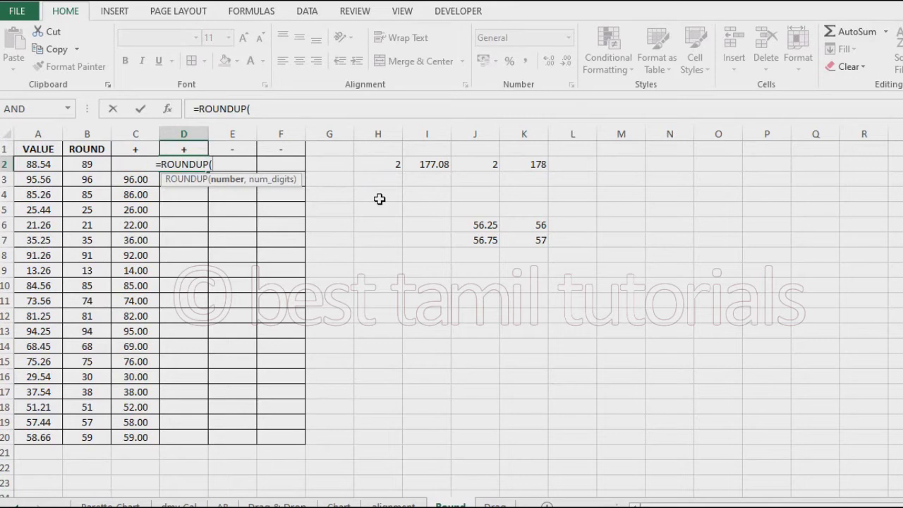
click(35, 162)
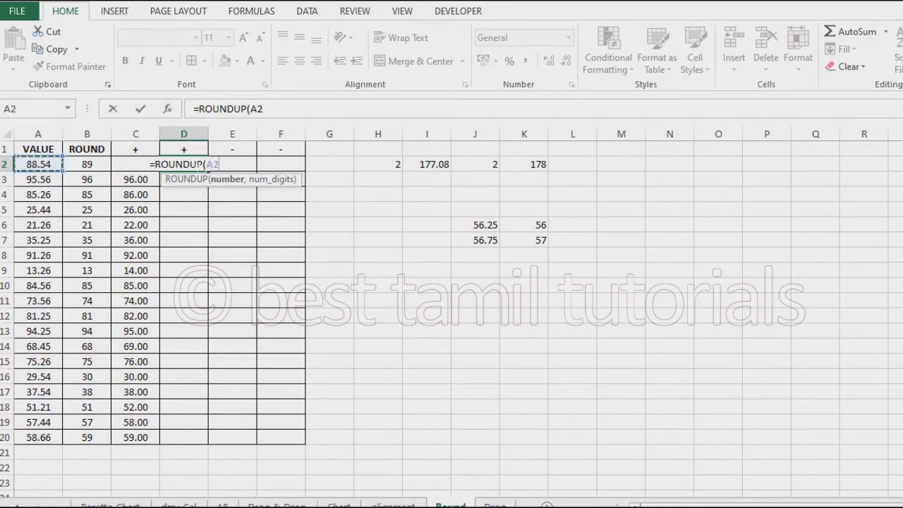
text(,1)
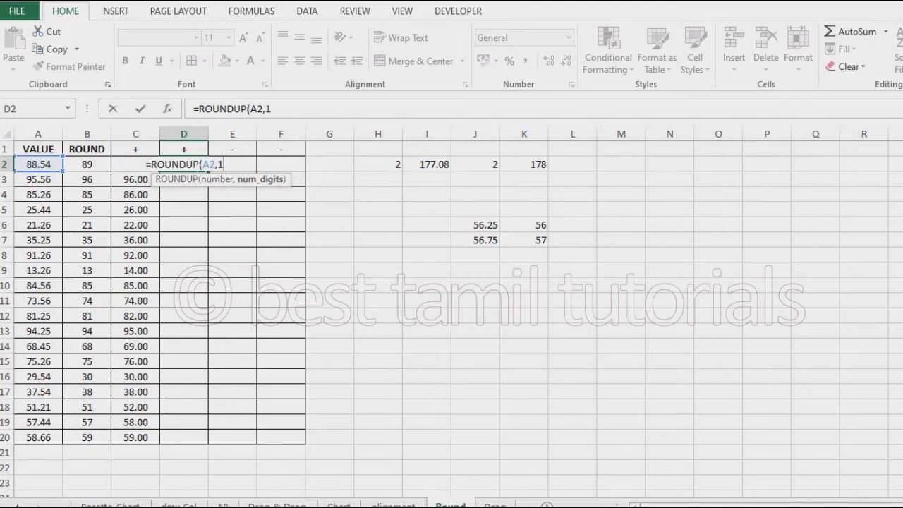
text())
key(Return)
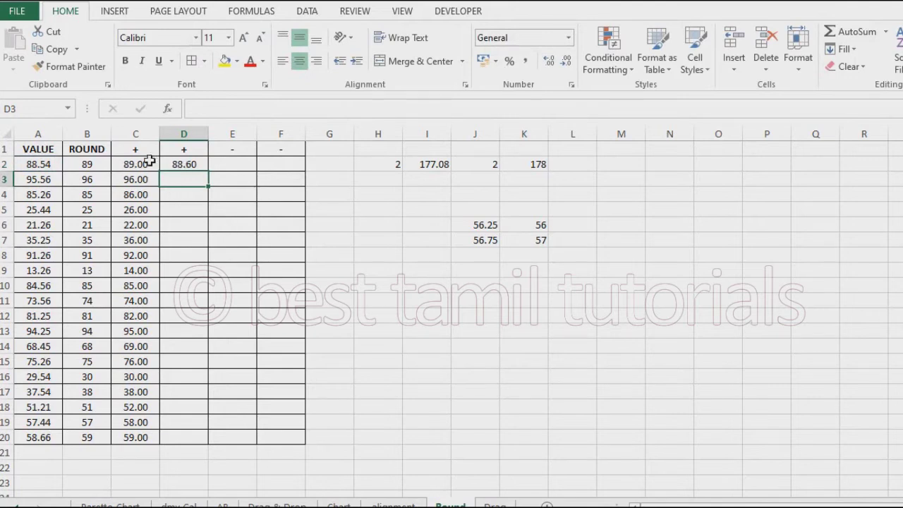
click(148, 163)
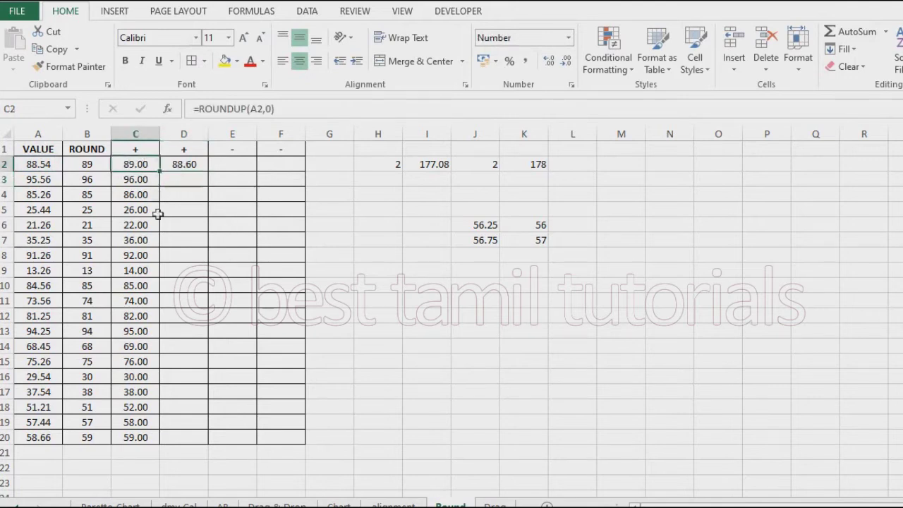
click(191, 167)
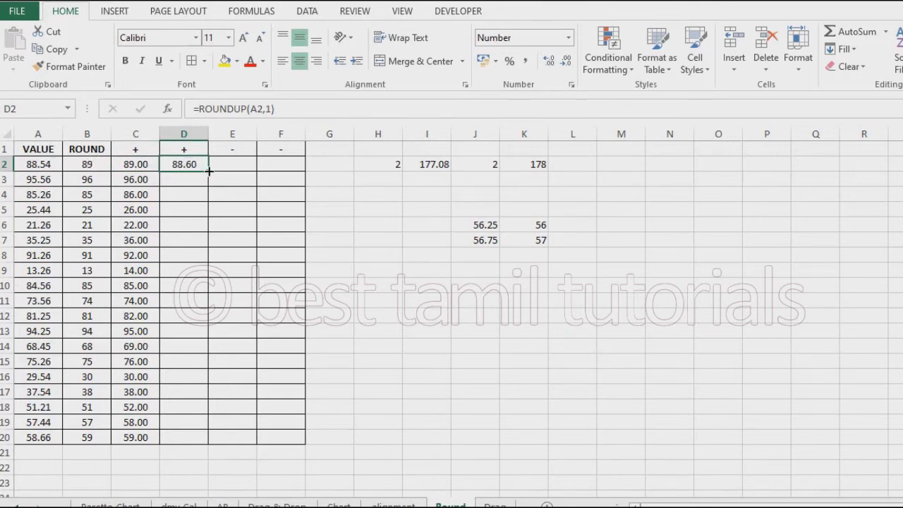
double_click(208, 170)
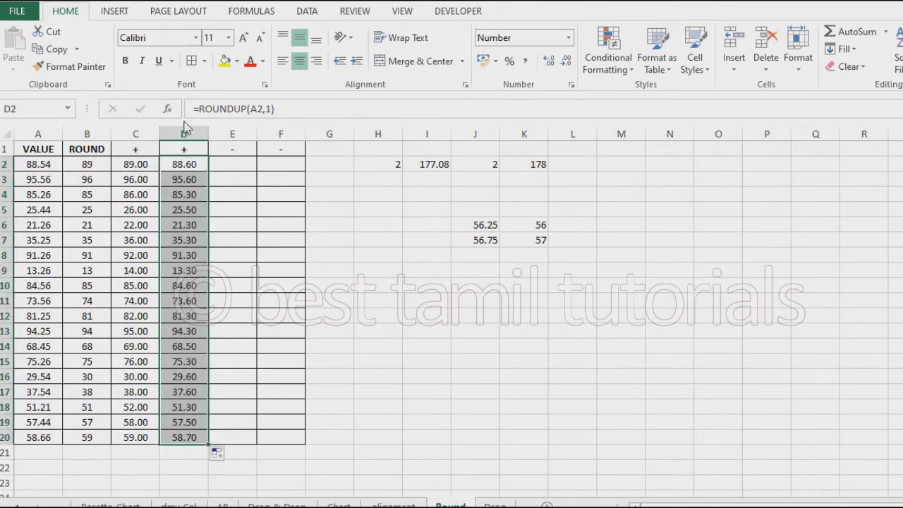
click(91, 163)
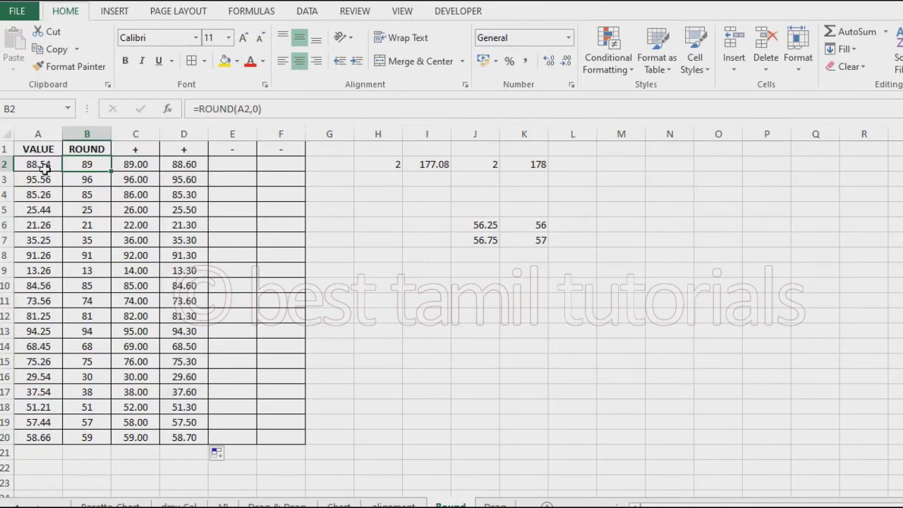
click(182, 164)
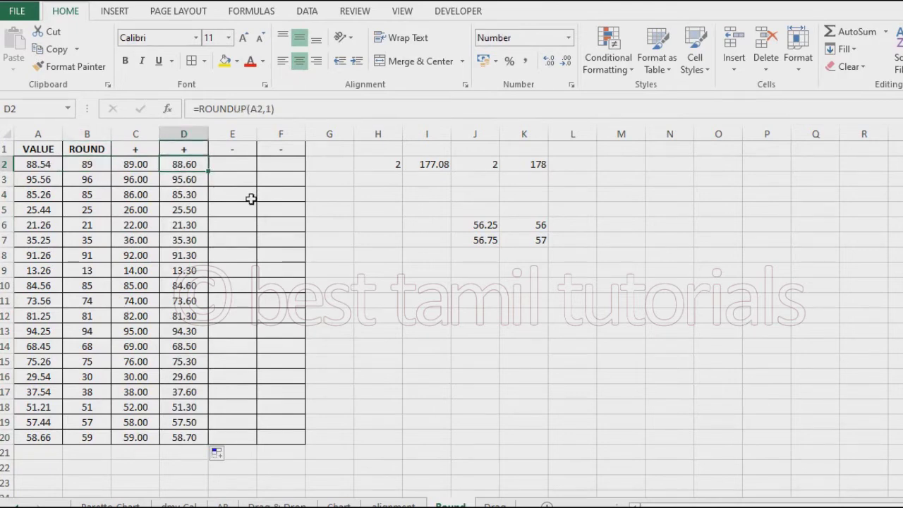
click(144, 165)
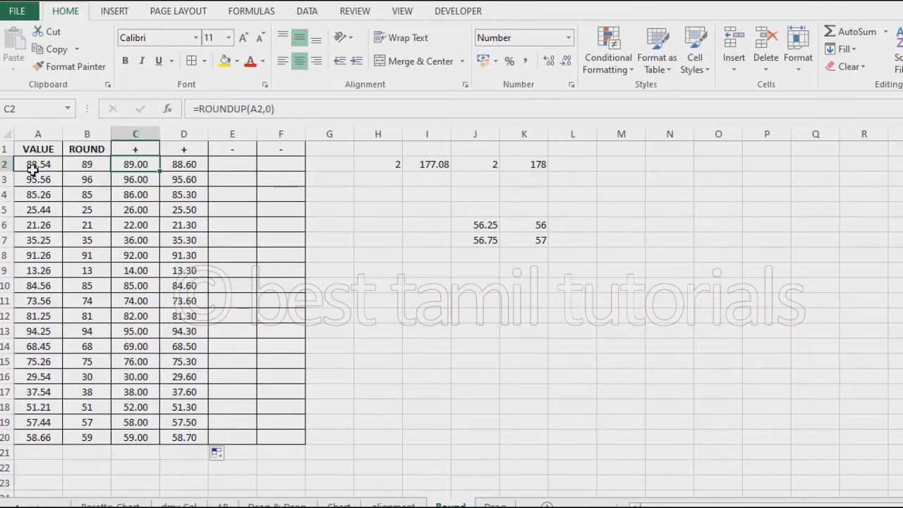
click(187, 164)
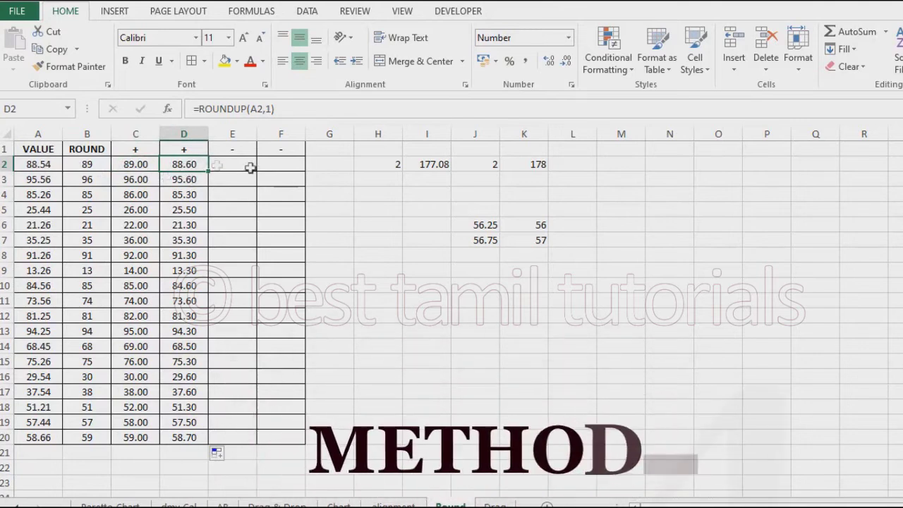
click(231, 166)
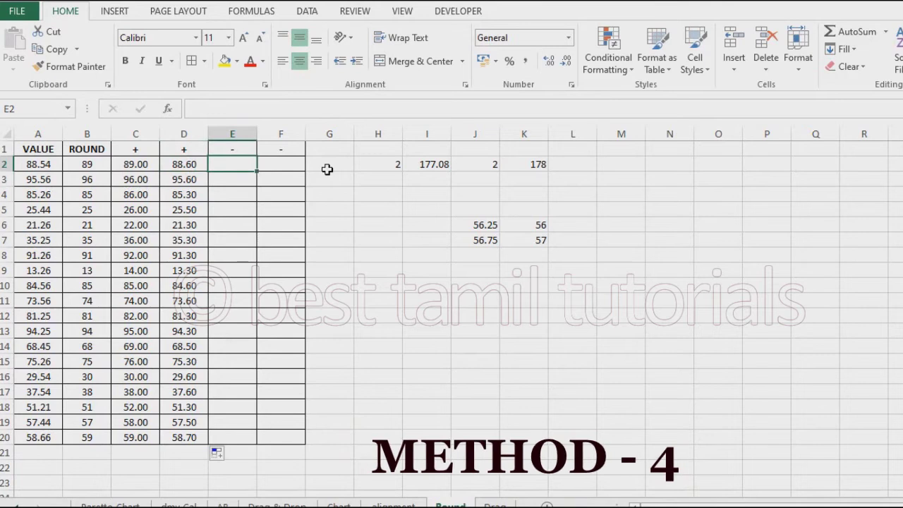
Step: Enter =ROUNDDOWN(A2,0) in E2 and fill it down to E20, giving 88.00 to 58.00
text(=ROUNDDO)
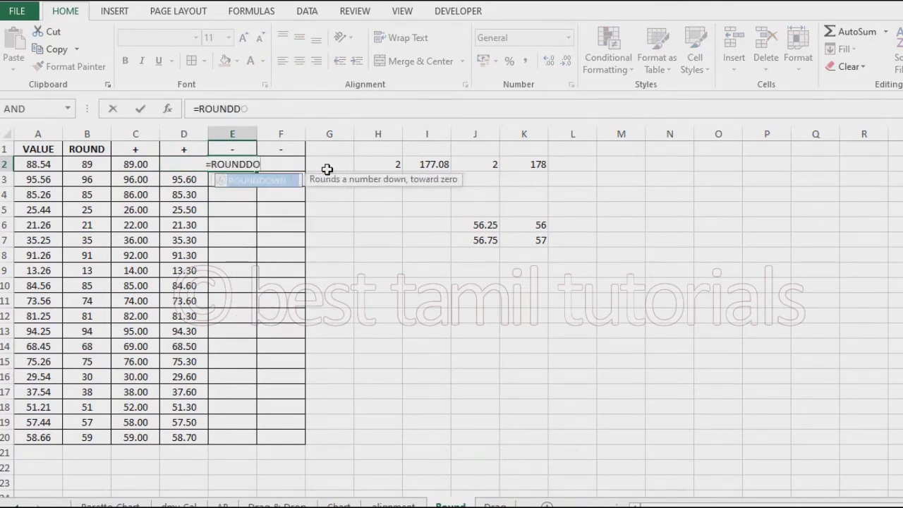
text(WN()
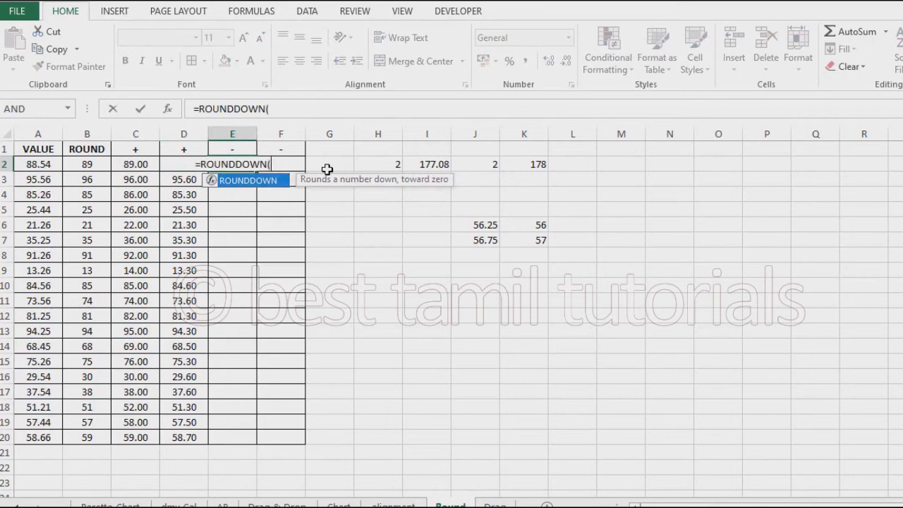
click(49, 161)
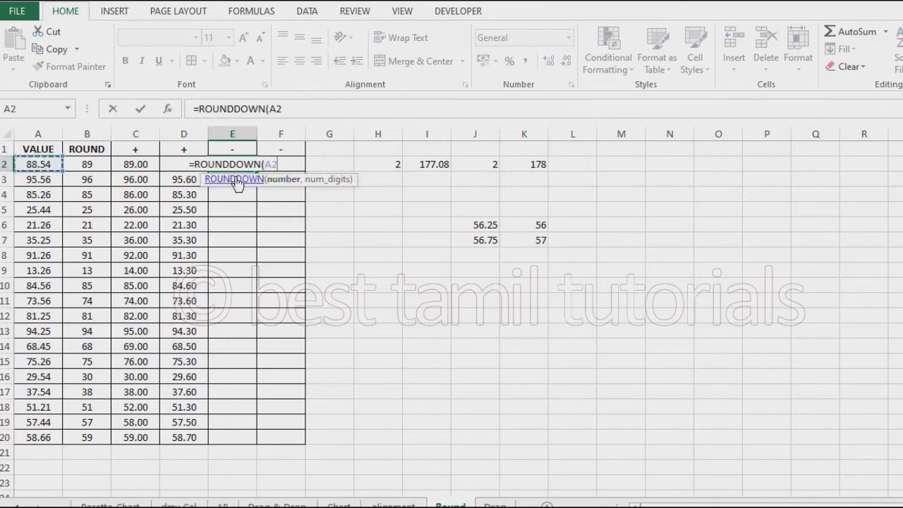
text(,0)
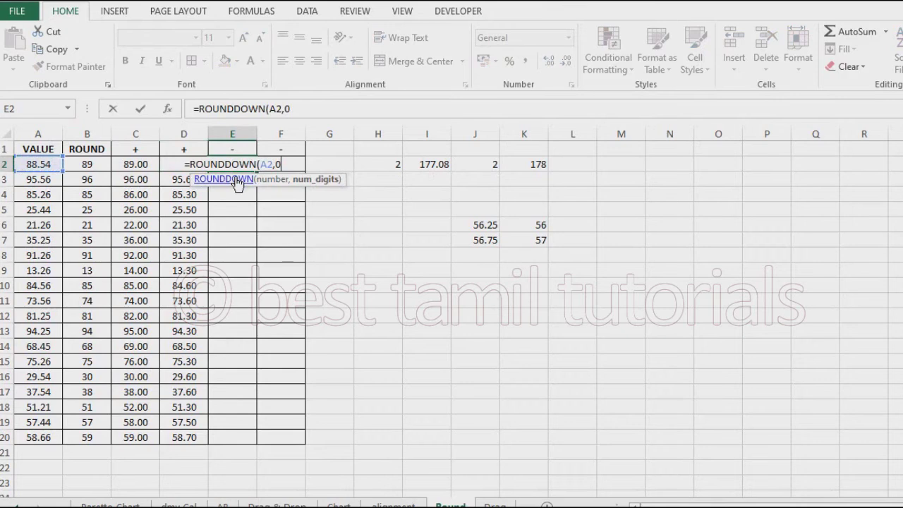
text())
key(Return)
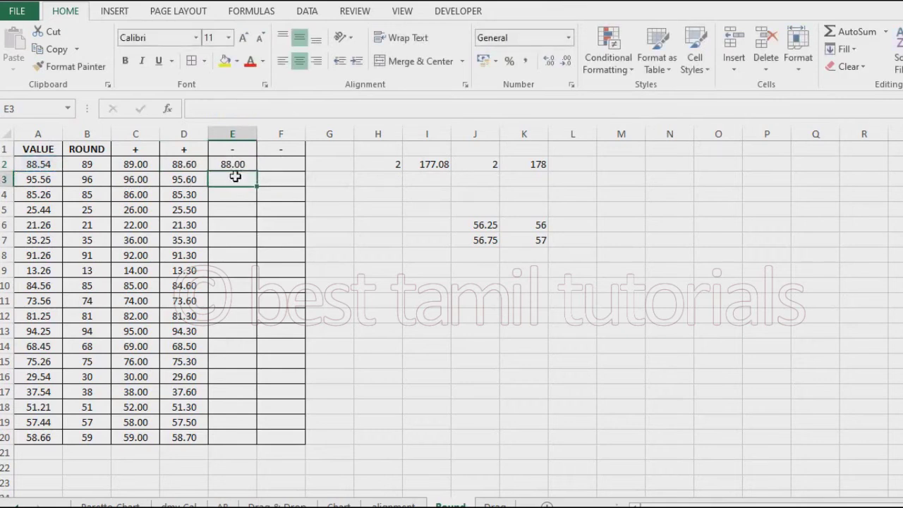
click(41, 166)
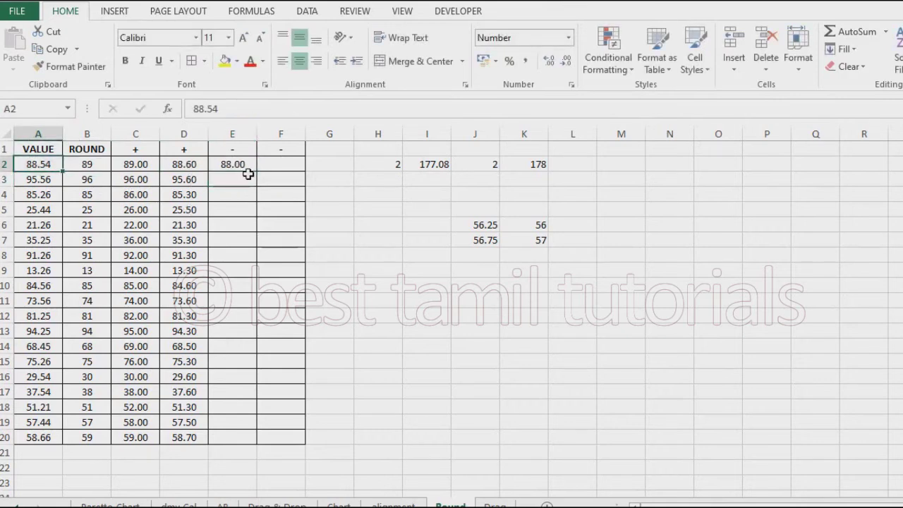
click(243, 165)
double_click(257, 172)
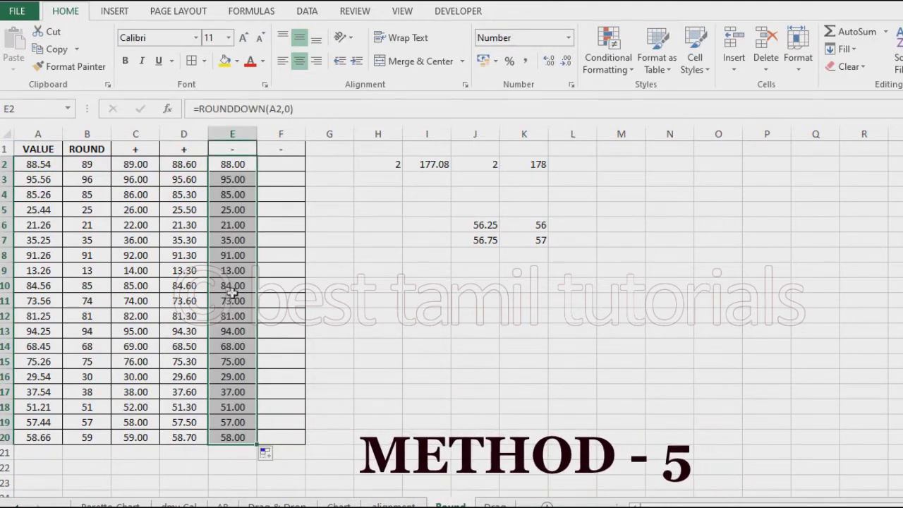
click(277, 163)
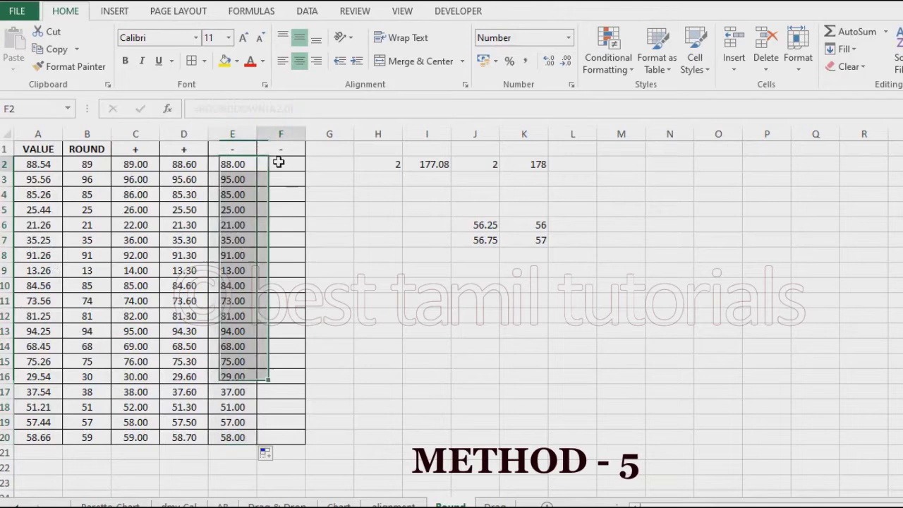
Step: Enter =ROUNDDOWN(A2,1) in F2, showing 88.50 against the original 88.54
text(=)
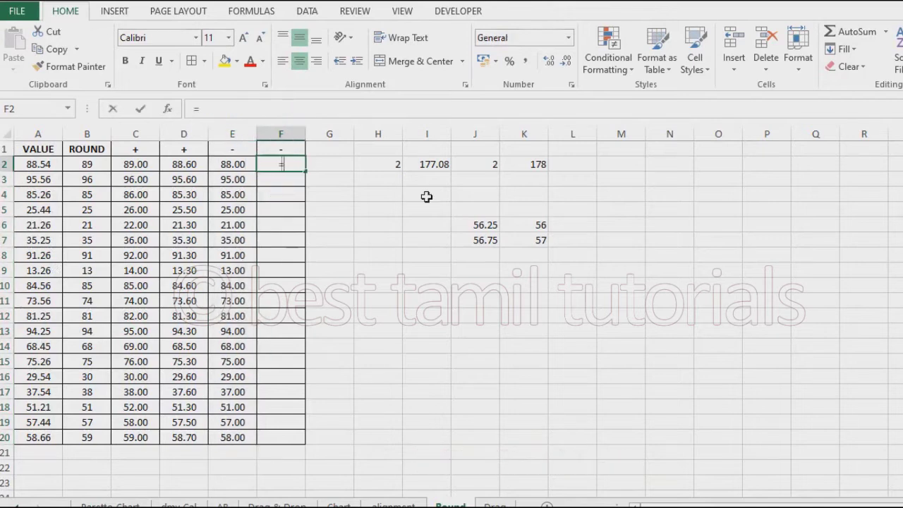
text(ROUND)
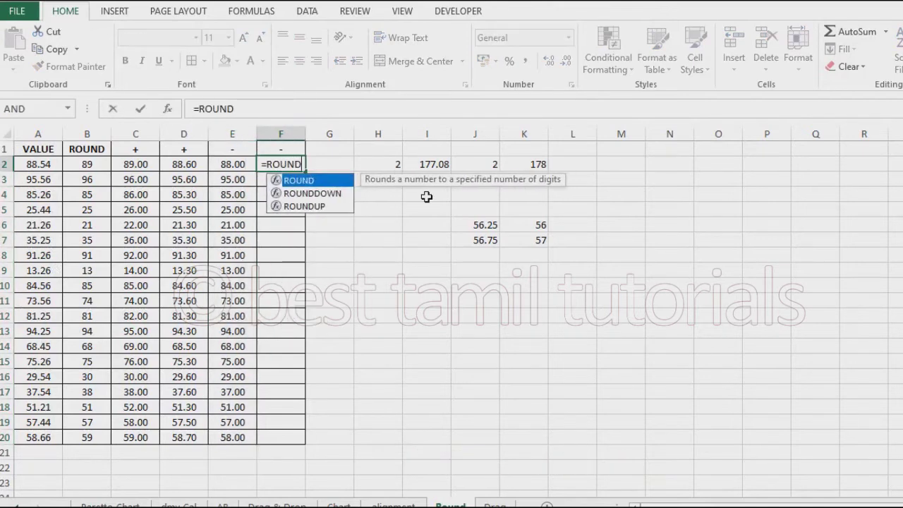
text(DOWN)
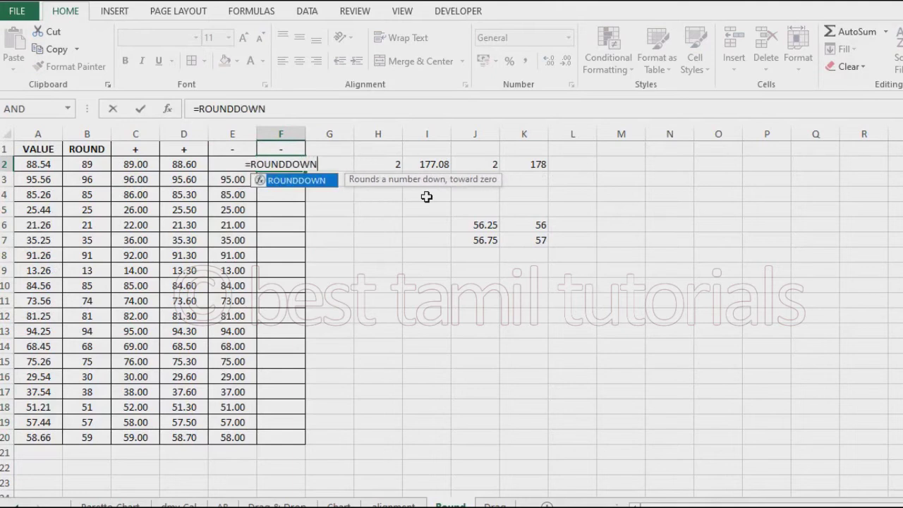
text(()
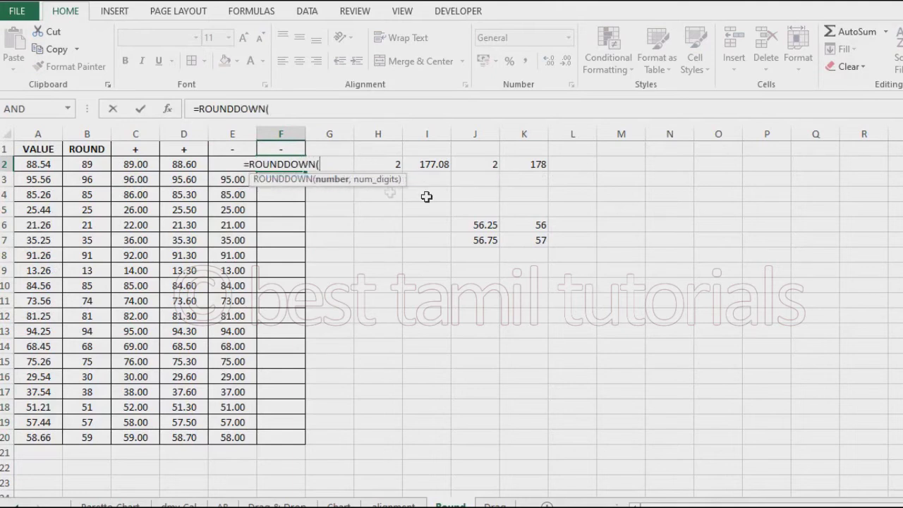
click(43, 166)
text(,1)
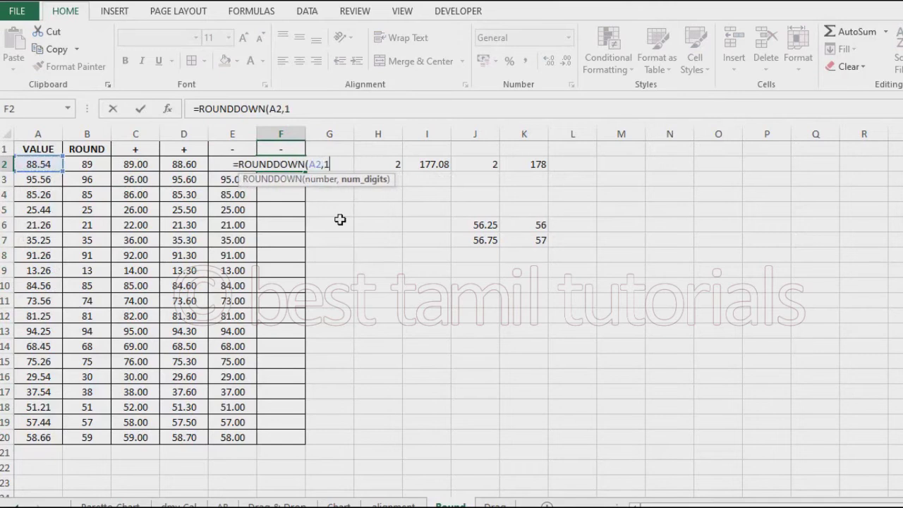
text())
key(Return)
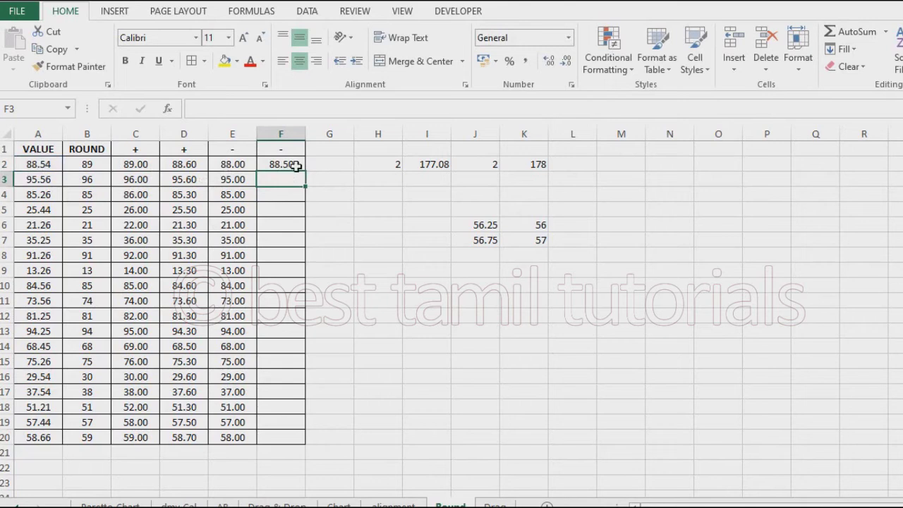
click(57, 171)
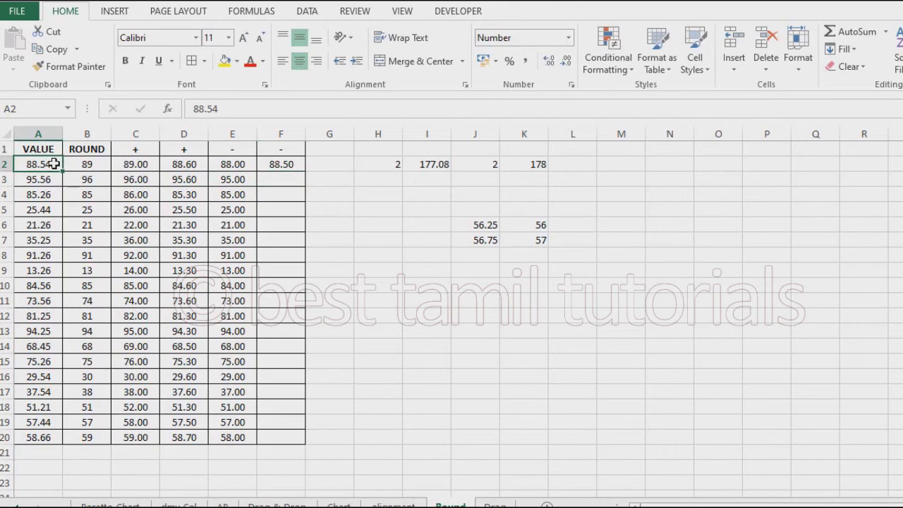
Step: Copy F2's ROUNDDOWN formula down to F20, giving 88.50 to 58.60
click(275, 164)
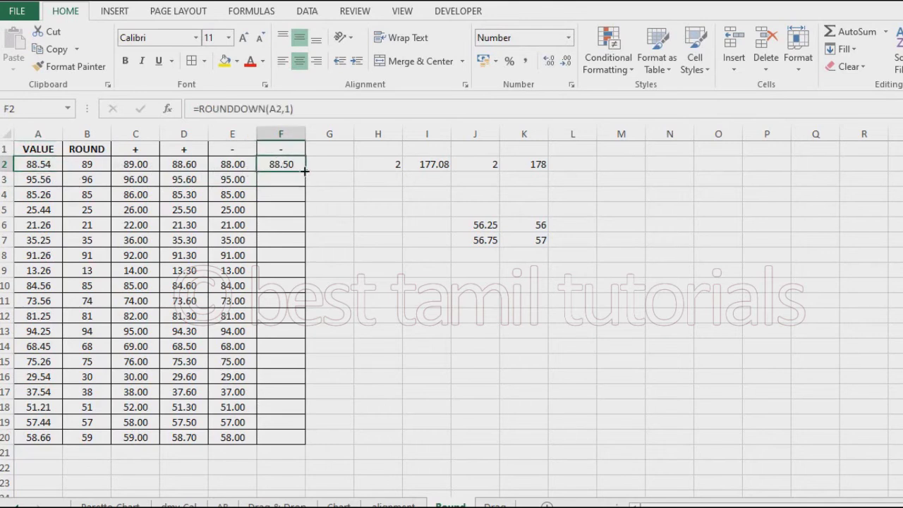
double_click(305, 171)
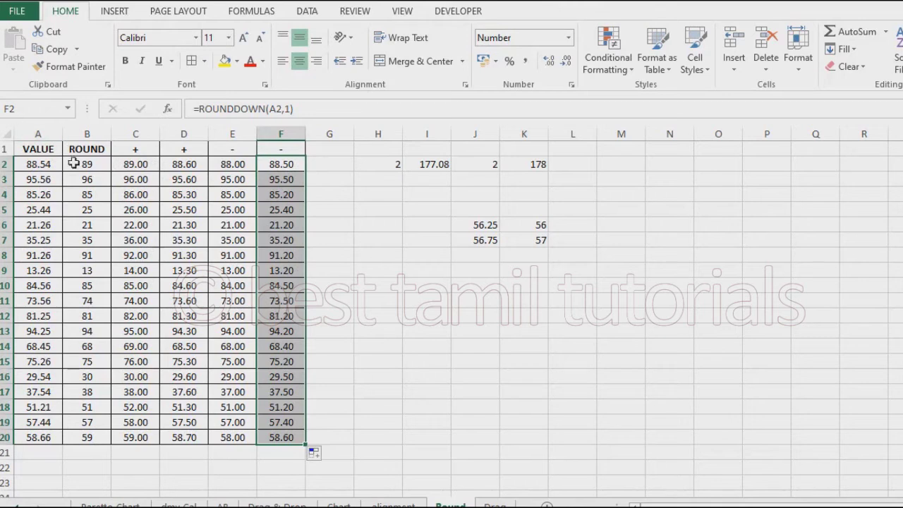
click(103, 166)
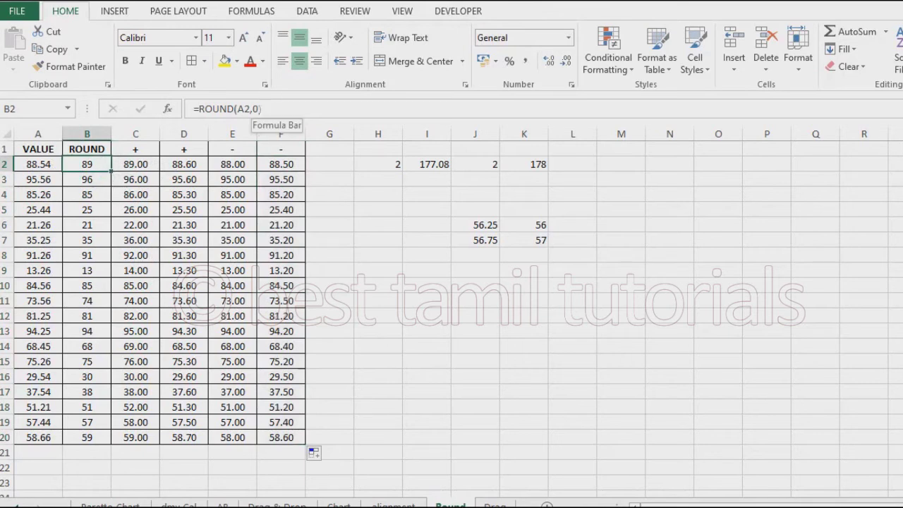
Step: Insert an empty column before column C
click(137, 134)
right_click(144, 135)
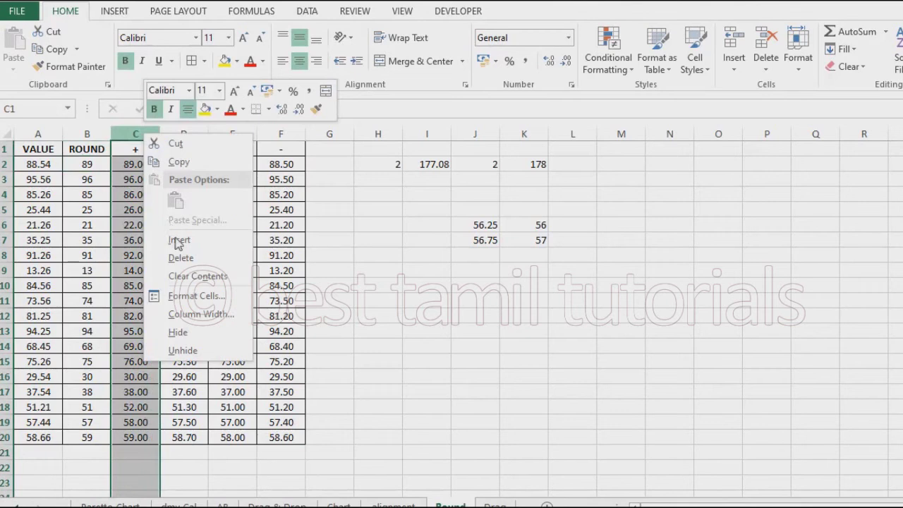
click(177, 242)
drag(132, 149, 124, 165)
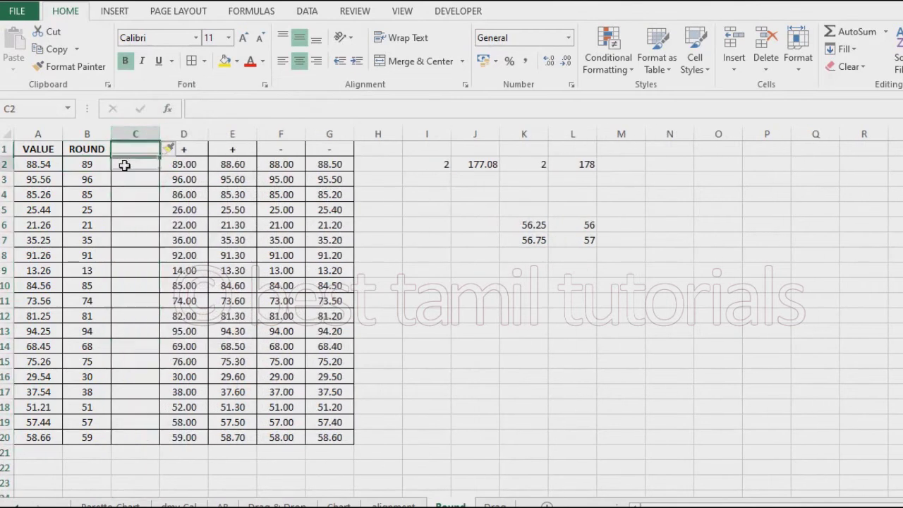
Step: Enter =ROUND(A2,1) in the new C2, giving 88.50
click(135, 165)
text(=)
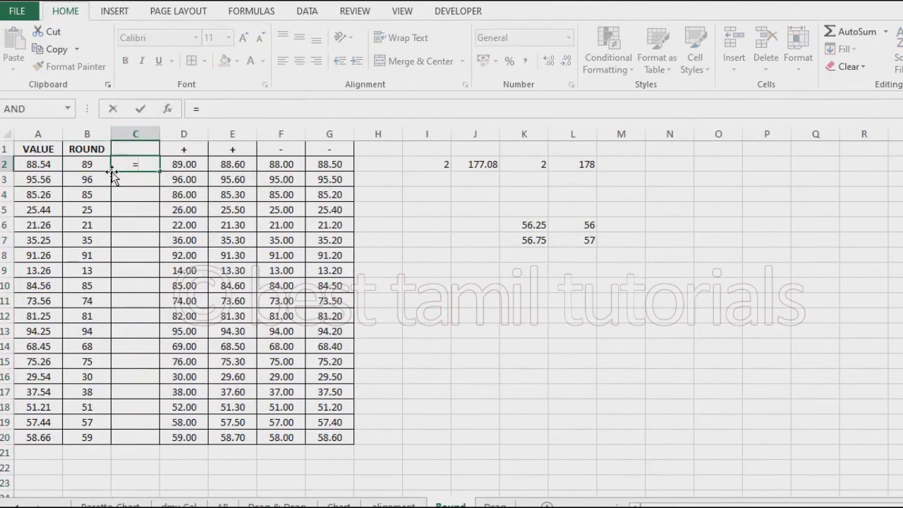
text(ROUND()
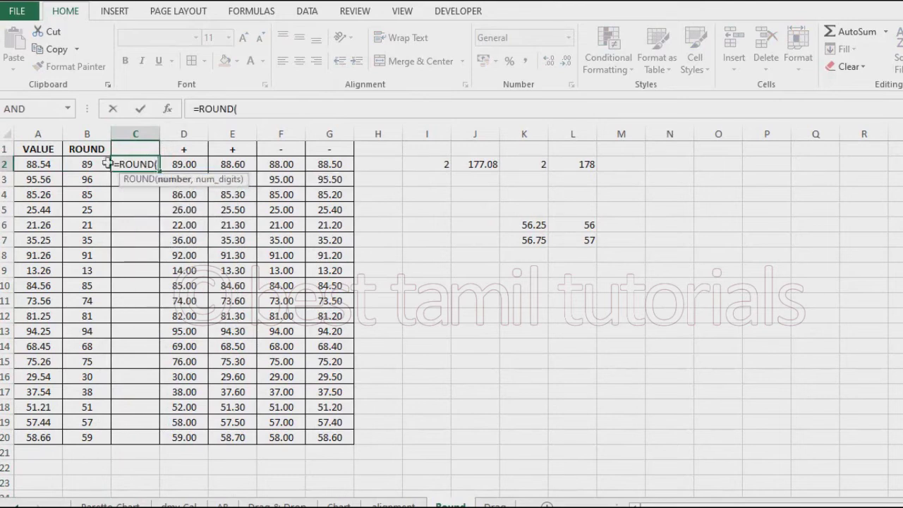
click(39, 164)
text(,)
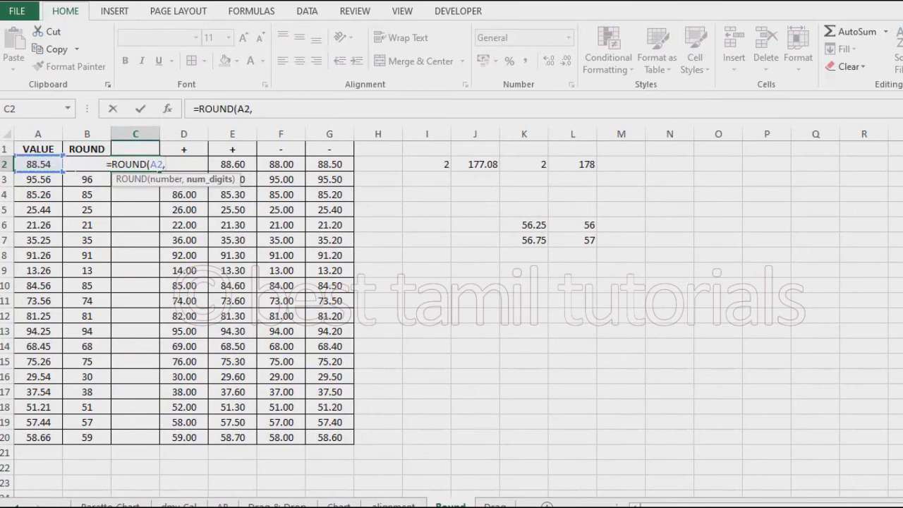
text(1))
key(Return)
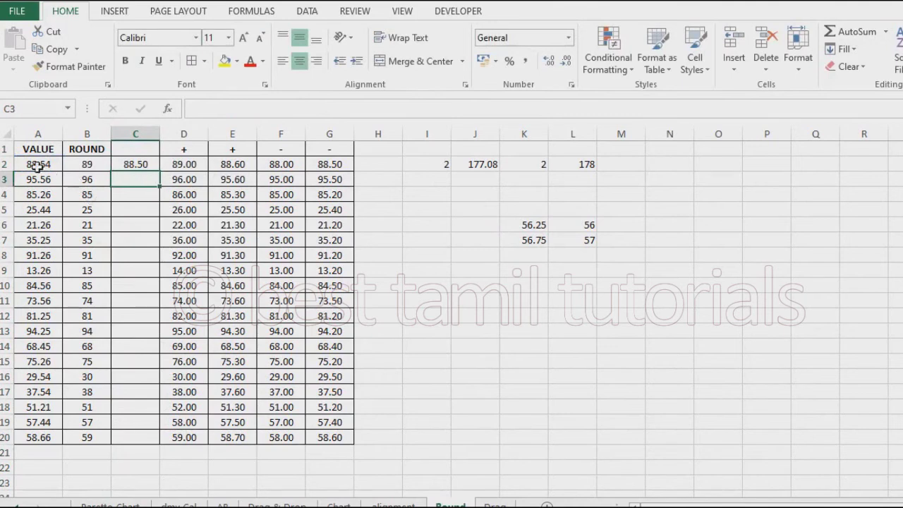
click(40, 168)
click(102, 167)
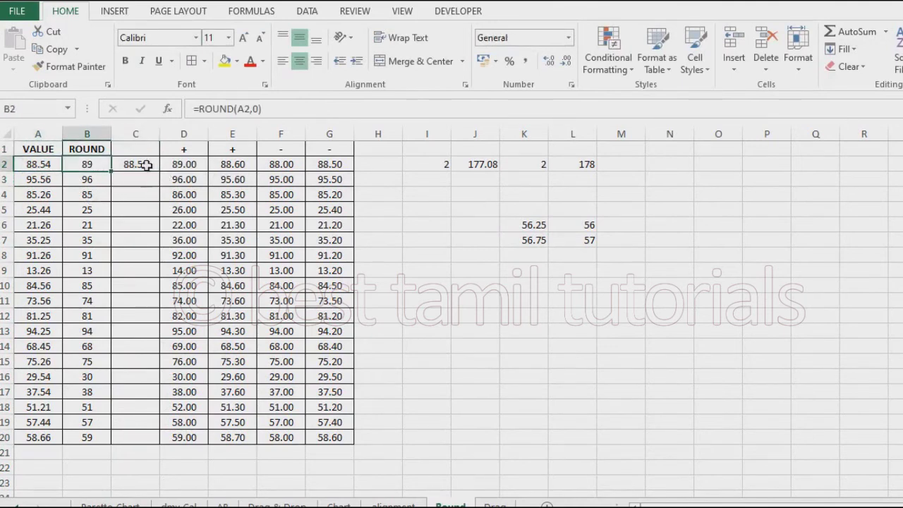
Step: Fill the one-decimal ROUND formula down to C20, ending at 58.70
click(146, 166)
double_click(160, 172)
click(141, 177)
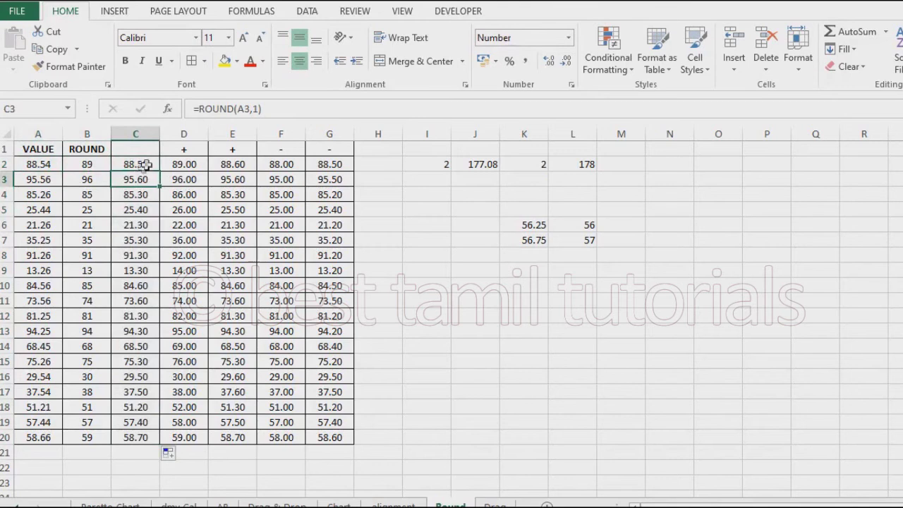
click(144, 167)
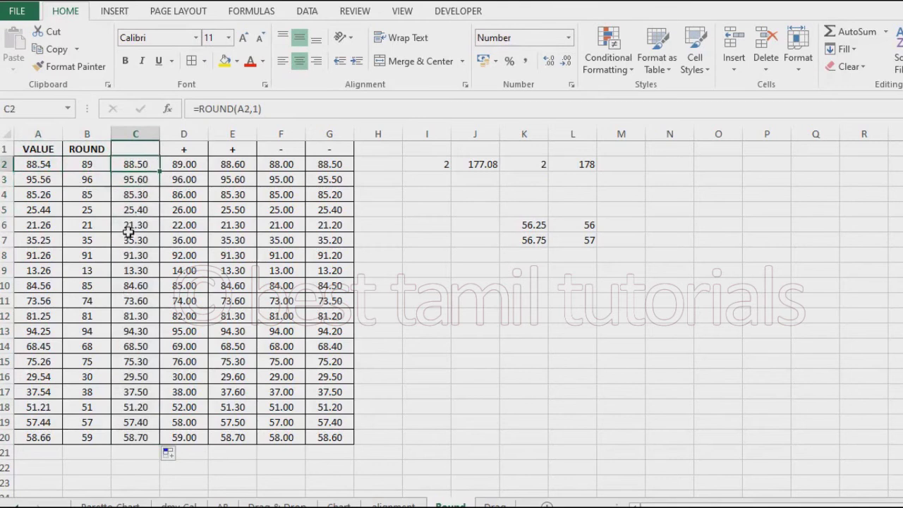
click(136, 133)
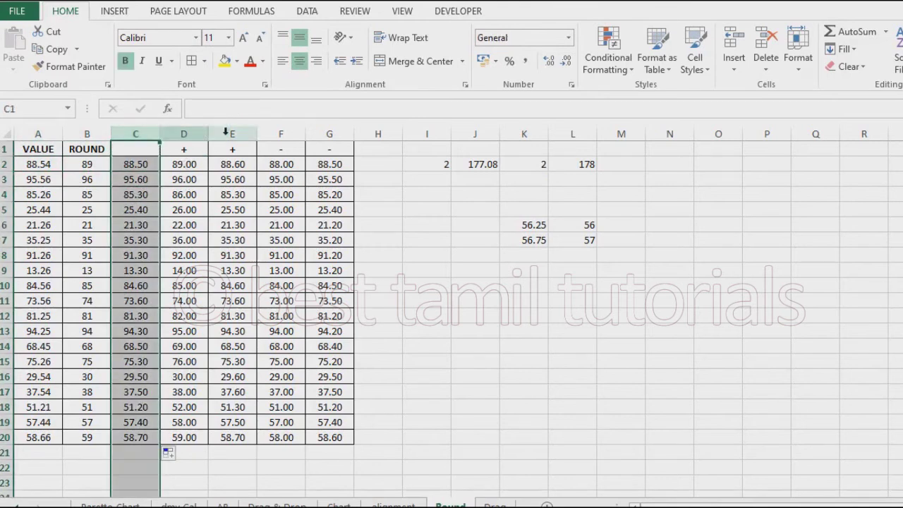
ctrl+click(228, 133)
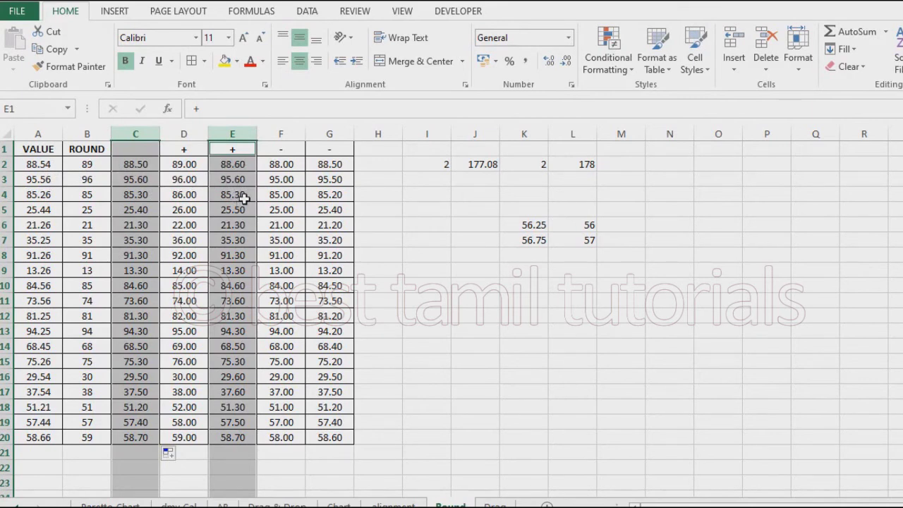
click(212, 198)
click(135, 165)
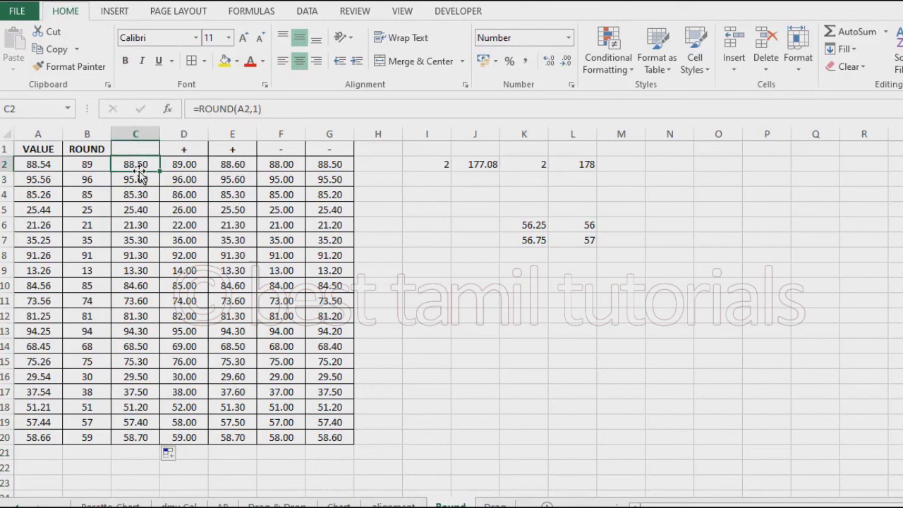
click(103, 164)
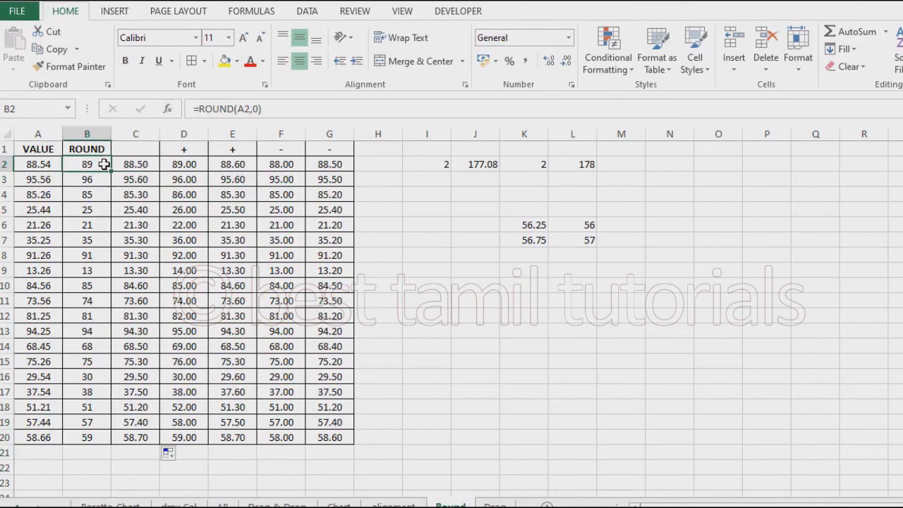
click(137, 162)
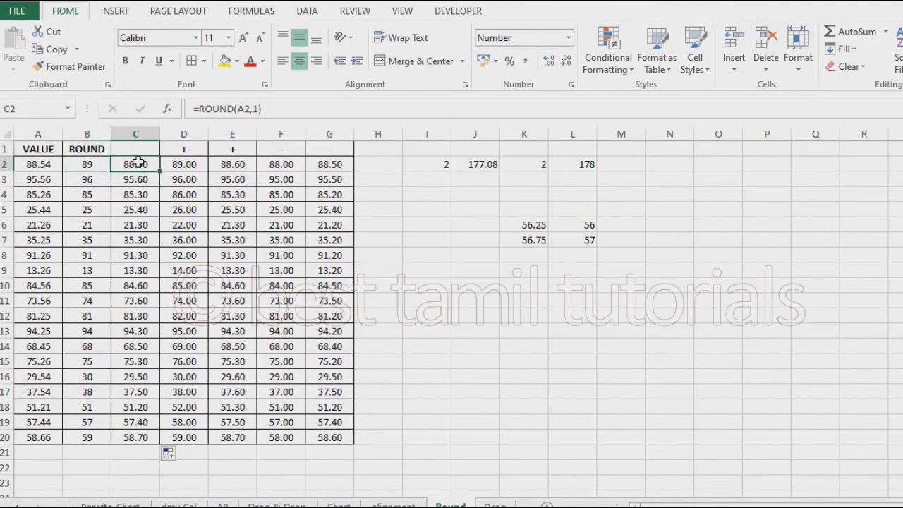
click(191, 163)
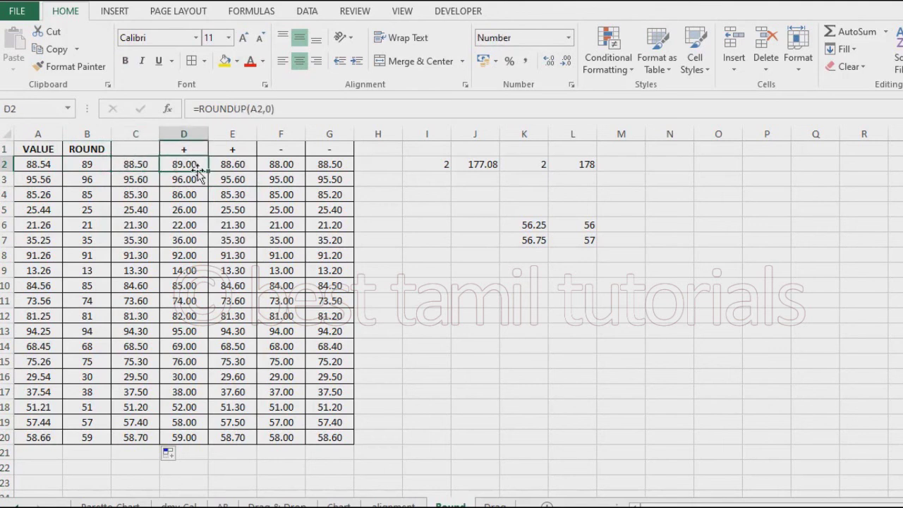
click(235, 162)
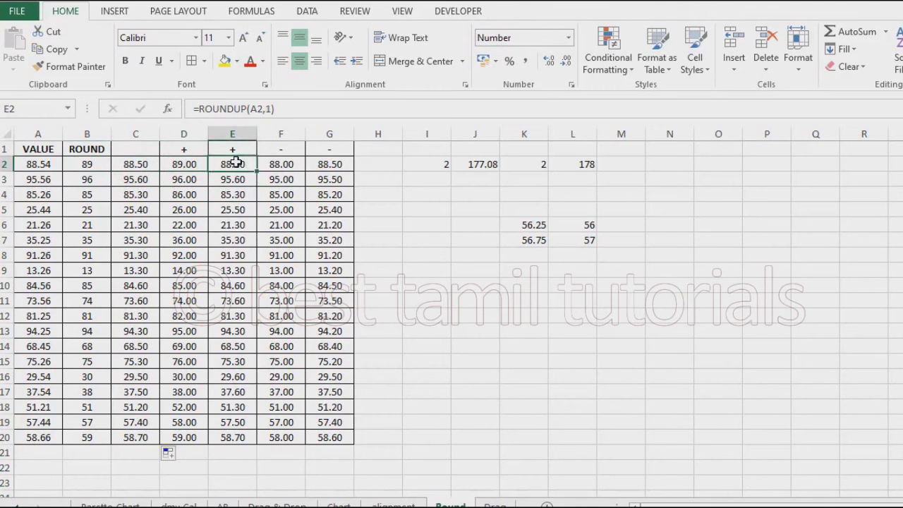
click(292, 169)
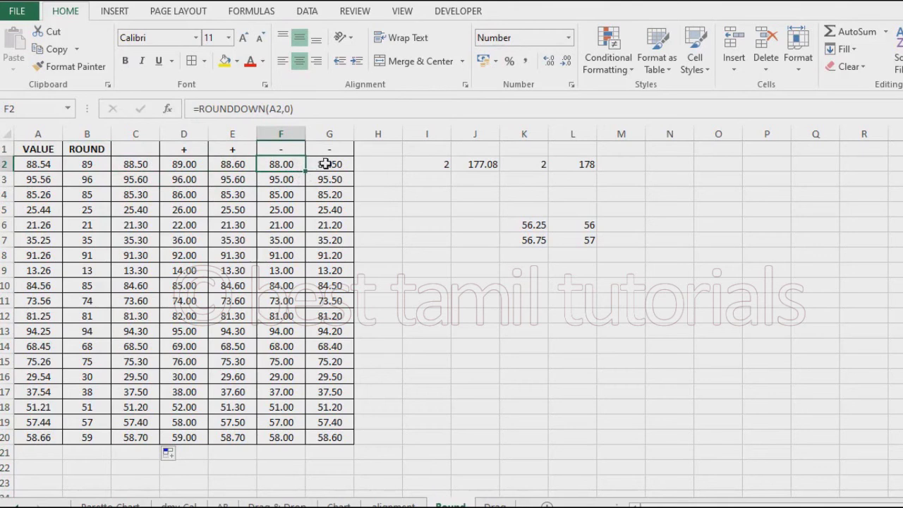
click(325, 164)
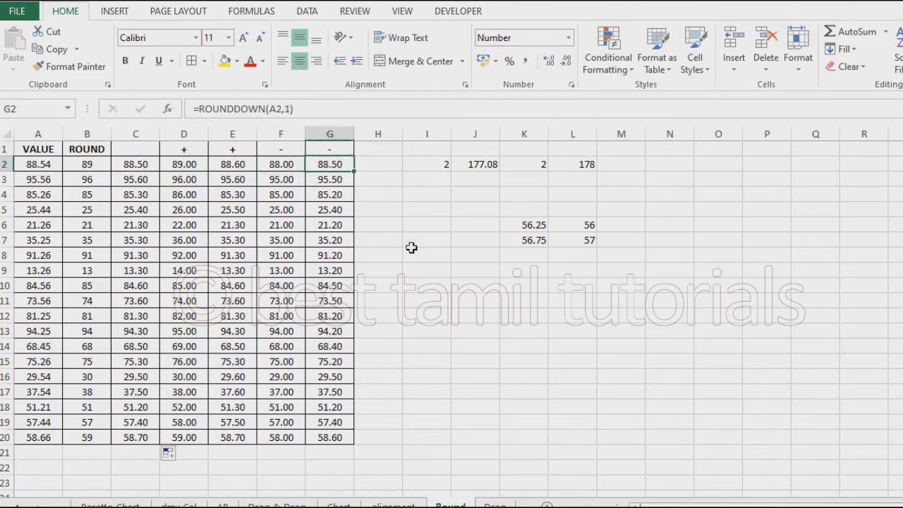